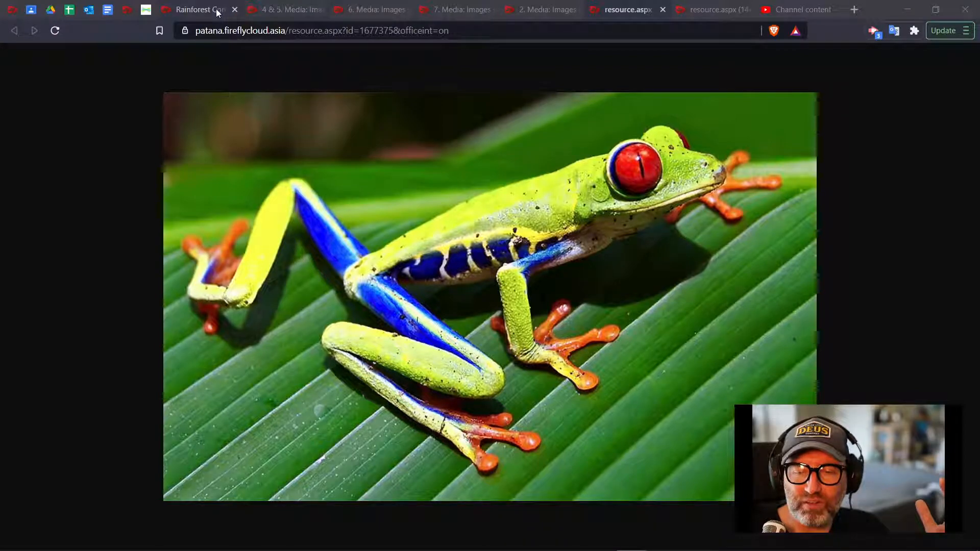
Step: Look through the Paint.net editing layers lesson page for its videos and rainforest source images
left_click(522, 14)
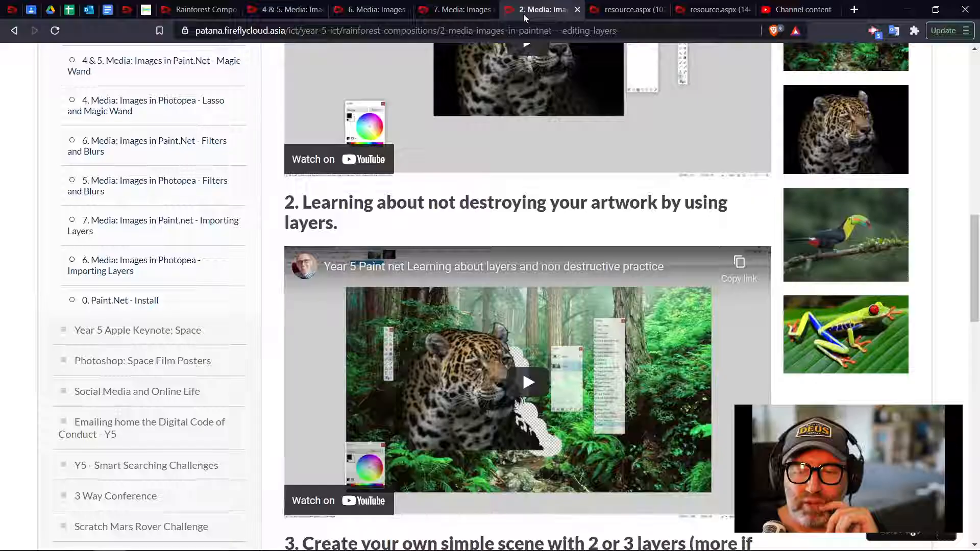
scroll(579, 323, "up", 7)
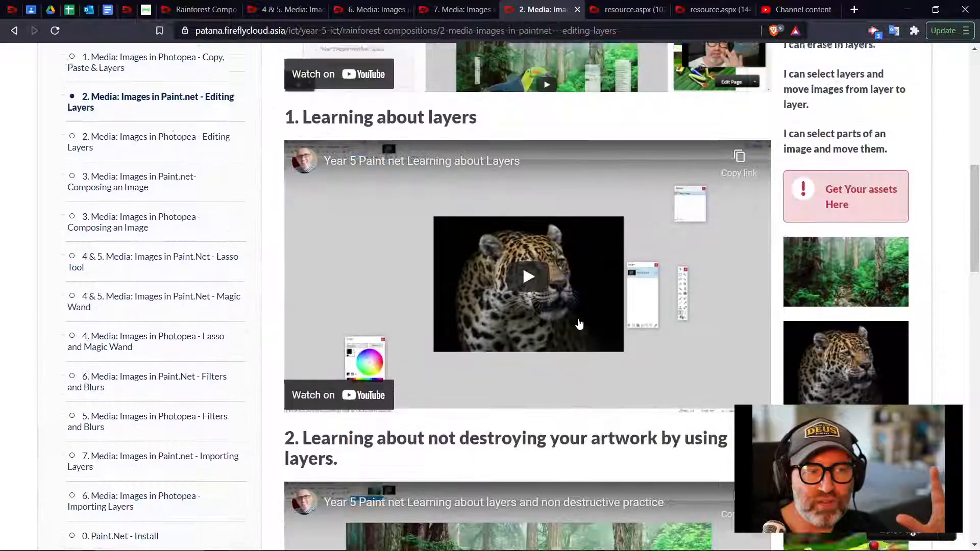
scroll(579, 323, "down", 8)
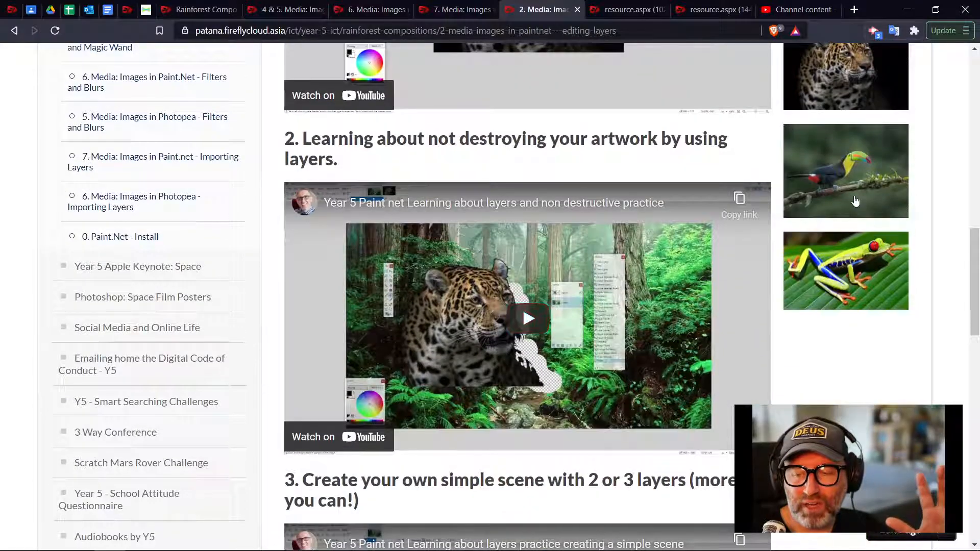
scroll(840, 229, "up", 1)
scroll(840, 231, "up", 2)
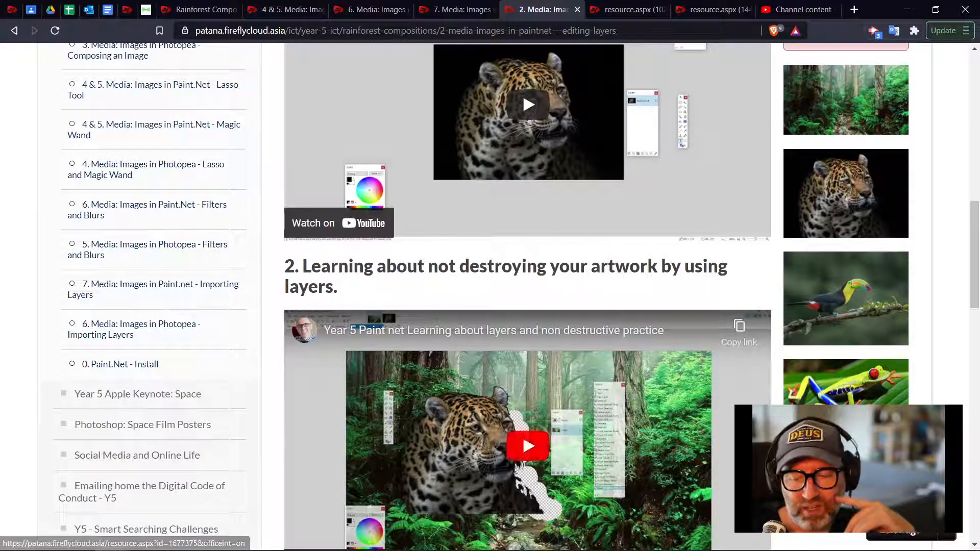
Step: Switch to paint.net and add the tree frog image from the Paint DOT NET folder as a new layer in the spider picture
left_click(750, 542)
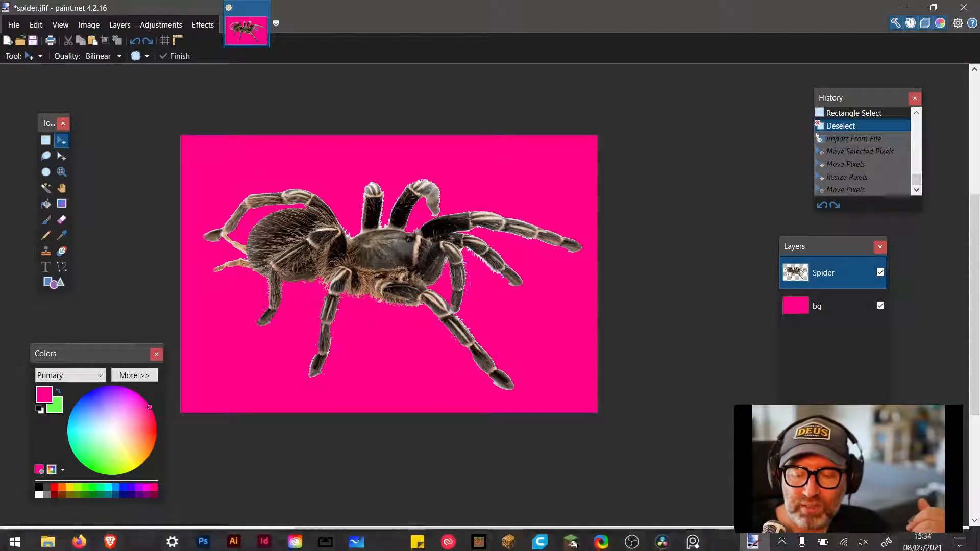
left_click(47, 537)
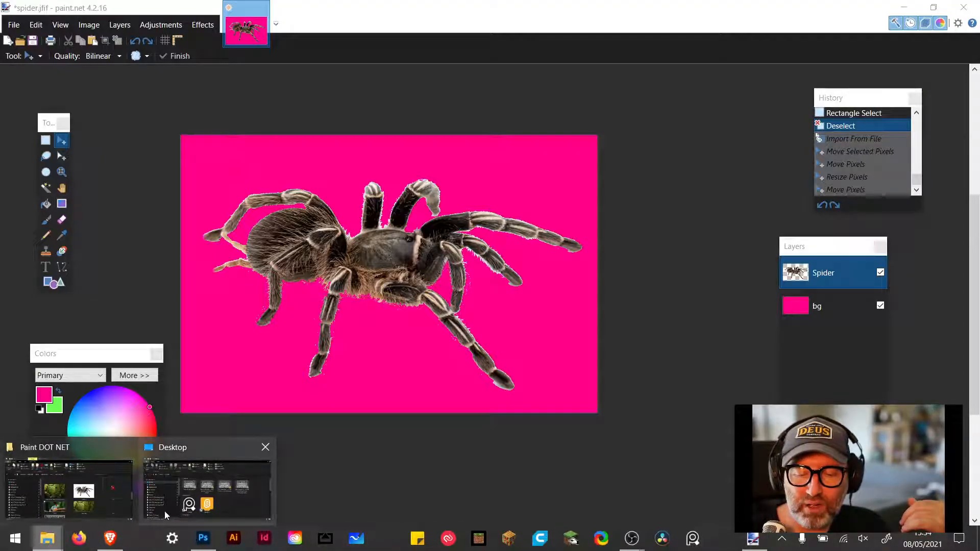
left_click(112, 502)
scroll(602, 440, "up", 4)
scroll(603, 440, "down", 1)
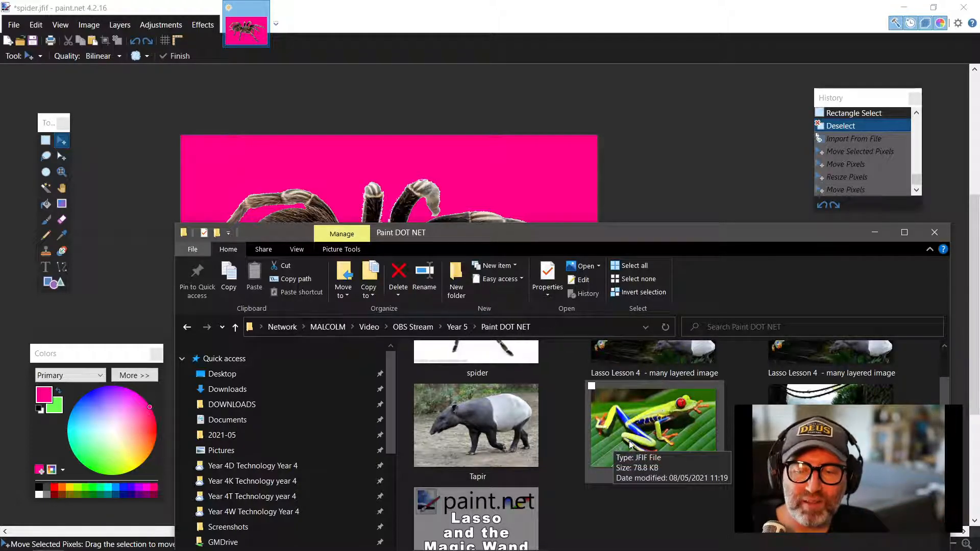
left_click(675, 442)
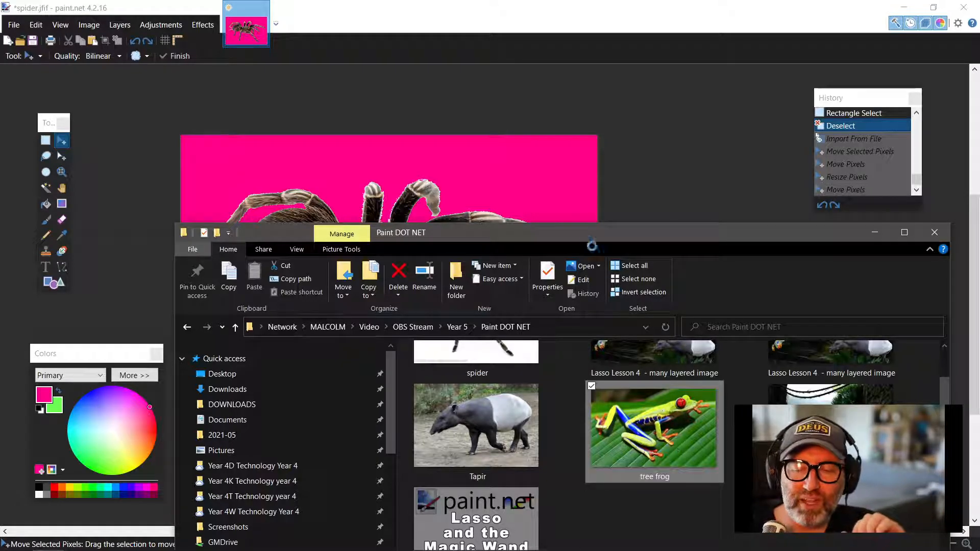
left_click_drag(514, 192, 509, 184)
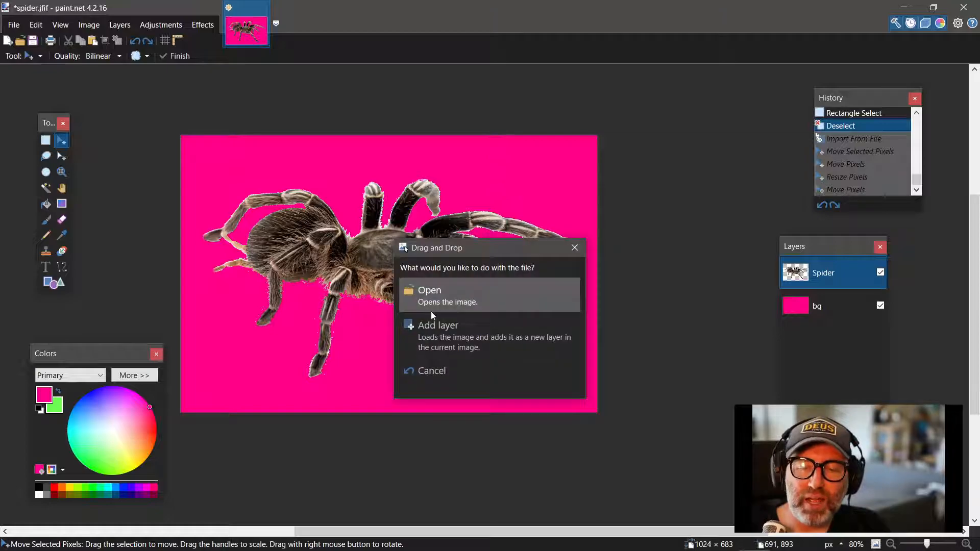
left_click(448, 335)
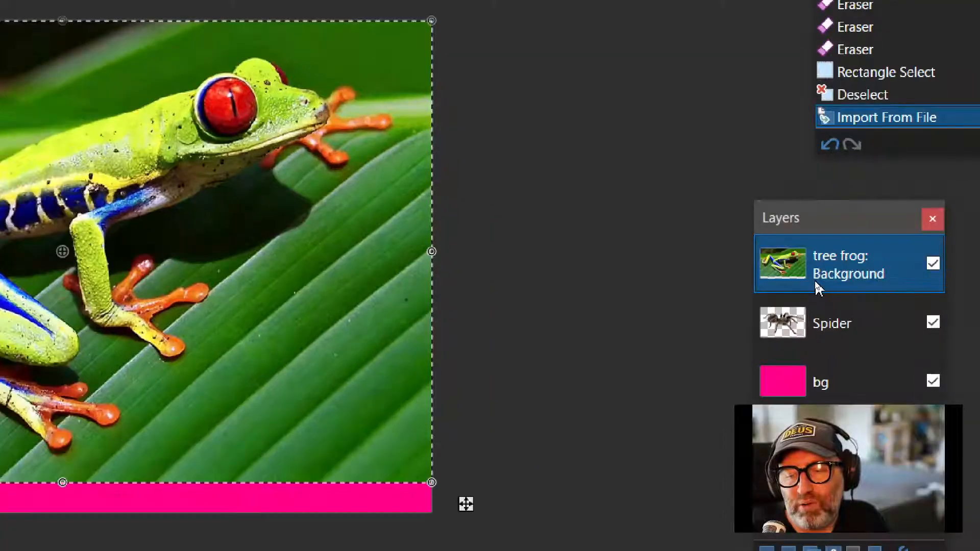
Step: Rename the imported frog layer "tree frog" and clear the selection around it
left_click(853, 257)
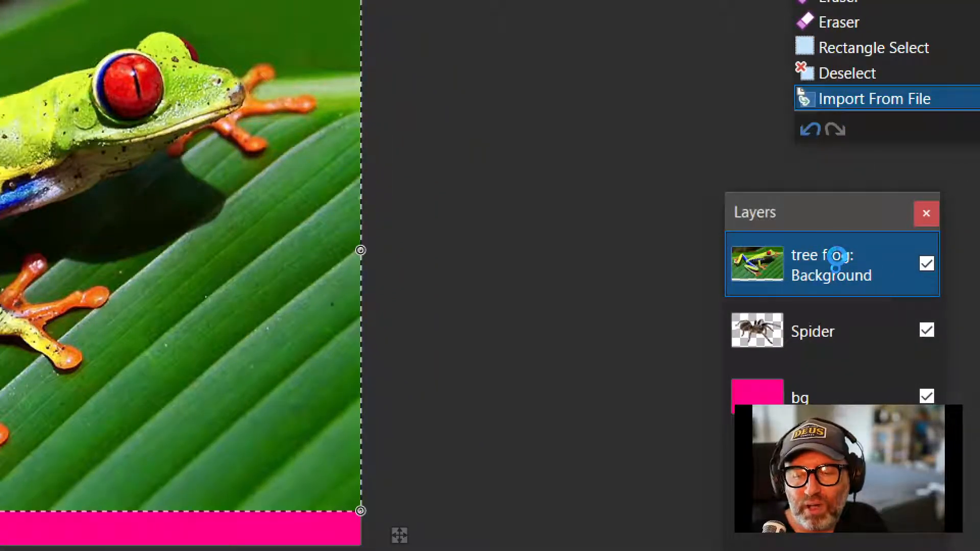
double_click(834, 256)
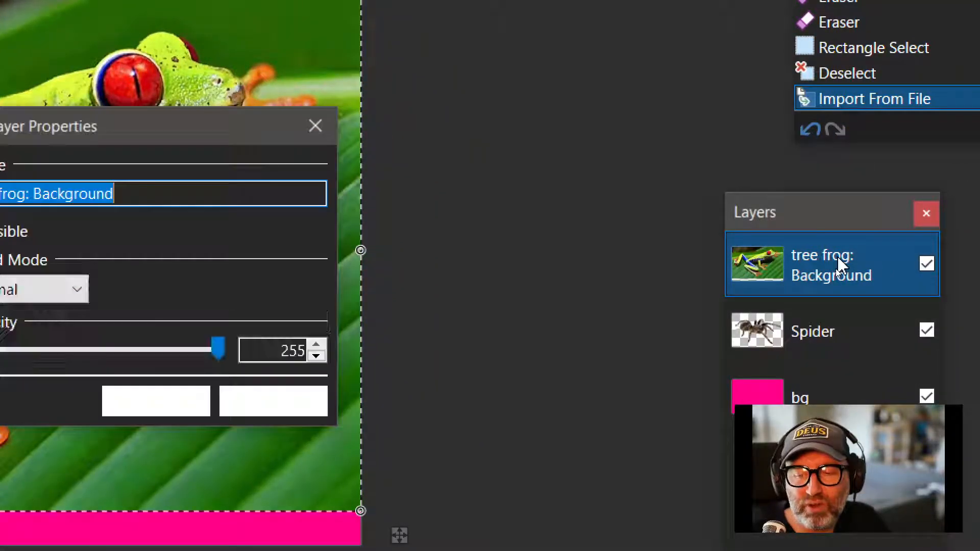
left_click(137, 191)
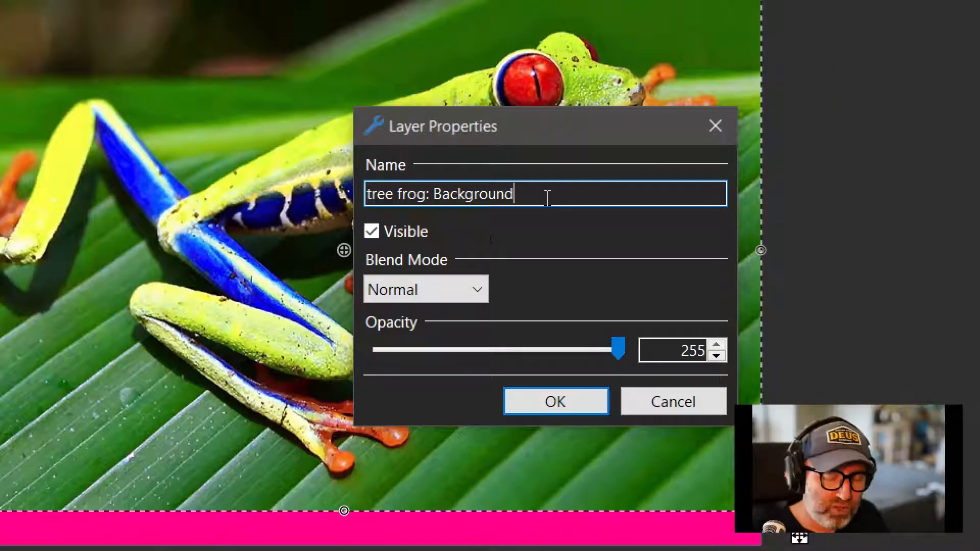
key("BackSpace")
key("BackSpace")
key("BackSpace")
key("BackSpace")
key("BackSpace")
key("BackSpace")
key("BackSpace")
key("BackSpace")
key("BackSpace")
key("BackSpace")
key("BackSpace")
key("BackSpace")
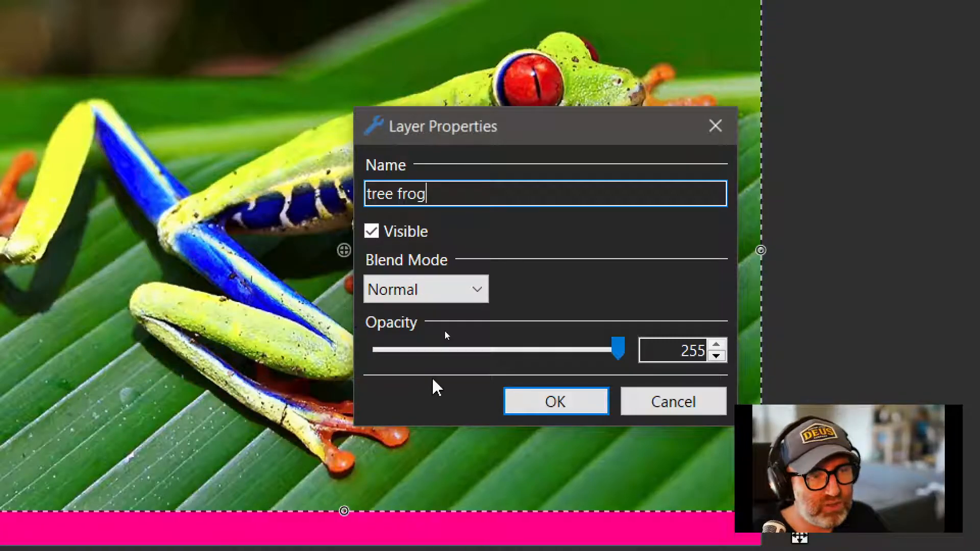
left_click(582, 408)
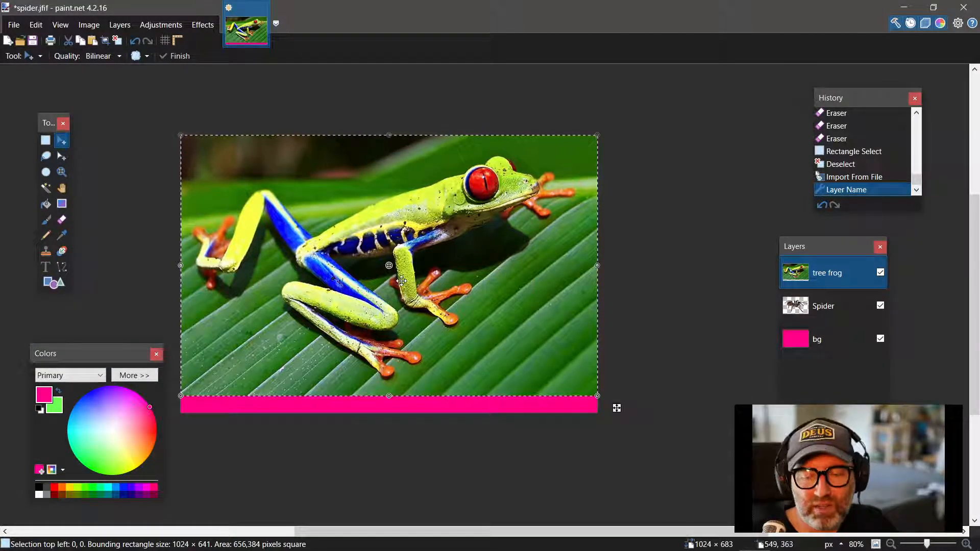
left_click(35, 25)
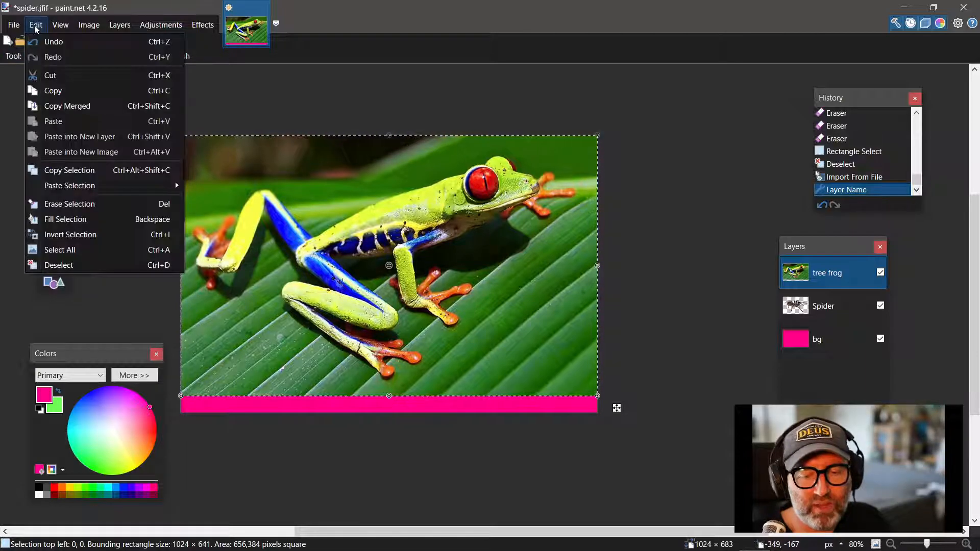
left_click(51, 262)
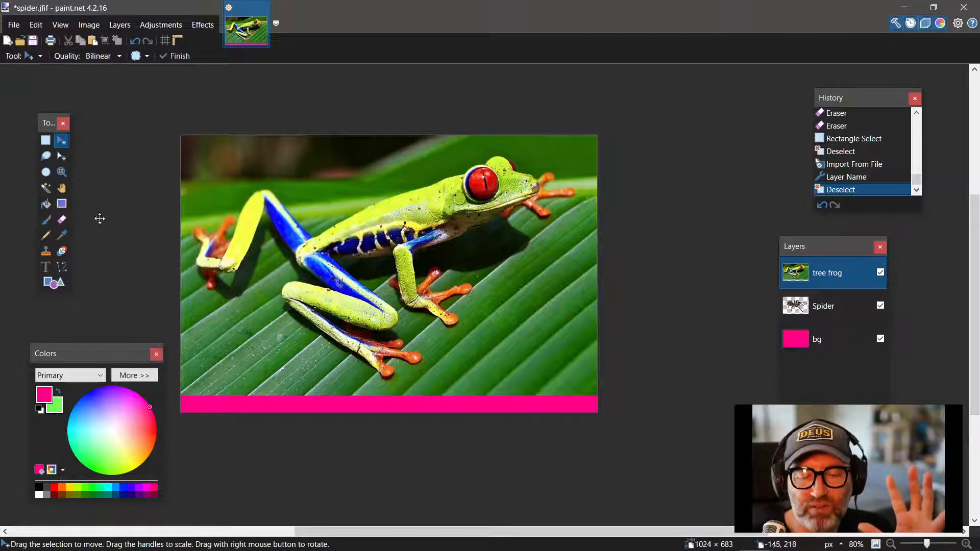
Step: Try to select the leaf background with the Magic Wand, raising the tolerance to 38%, and deselect
left_click(46, 187)
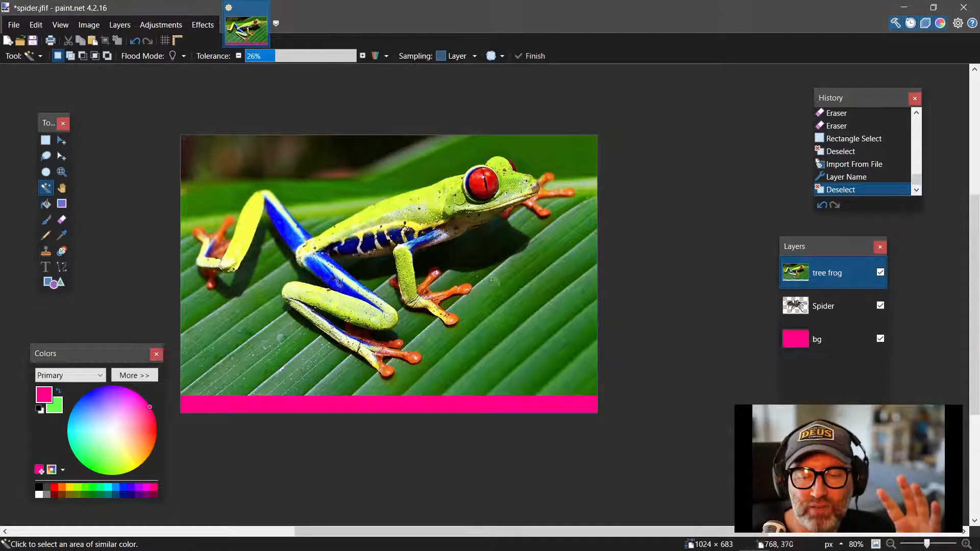
left_click(525, 277)
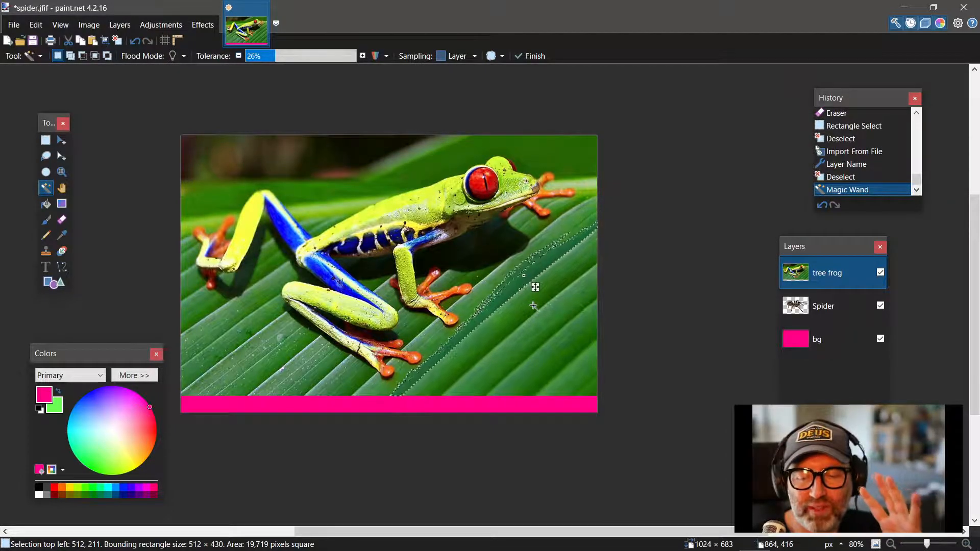
left_click(554, 320)
left_click(567, 352)
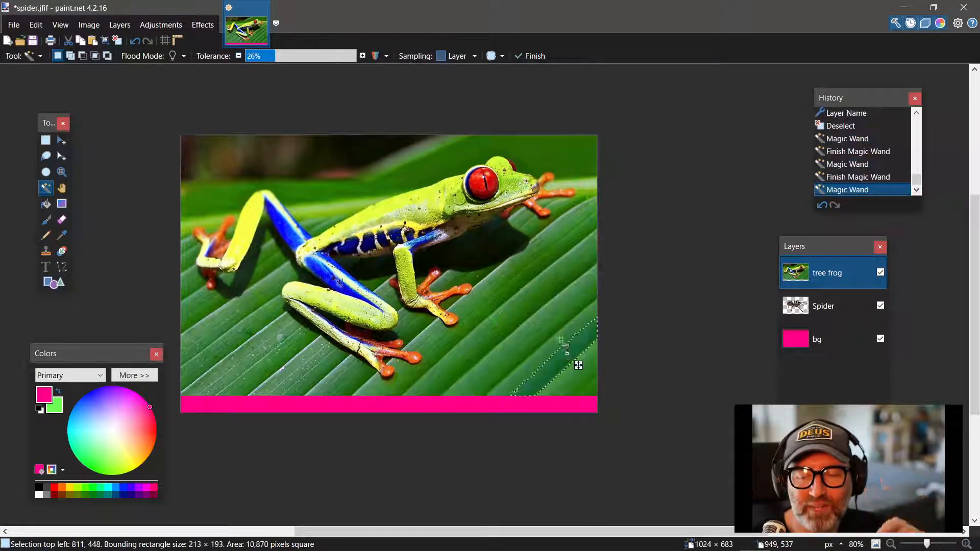
left_click(505, 262)
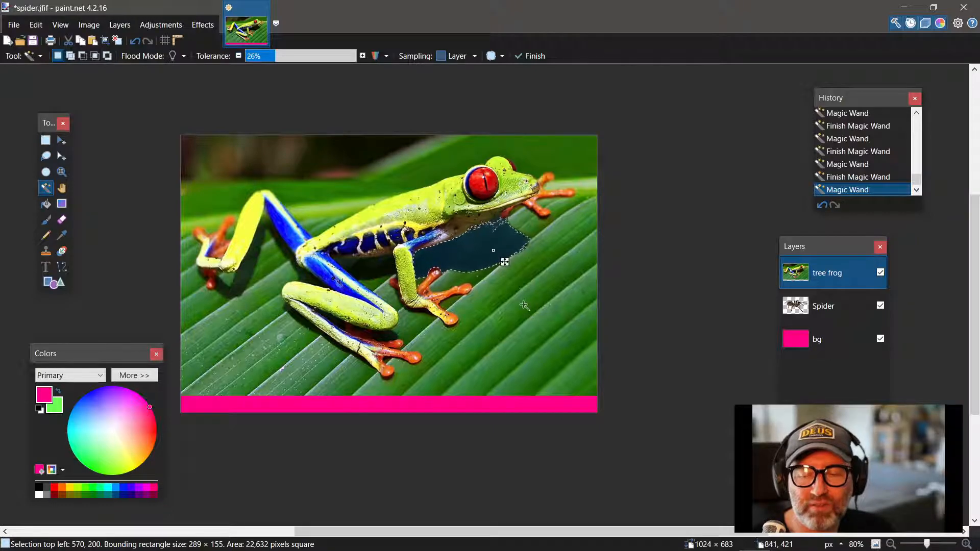
left_click(534, 316)
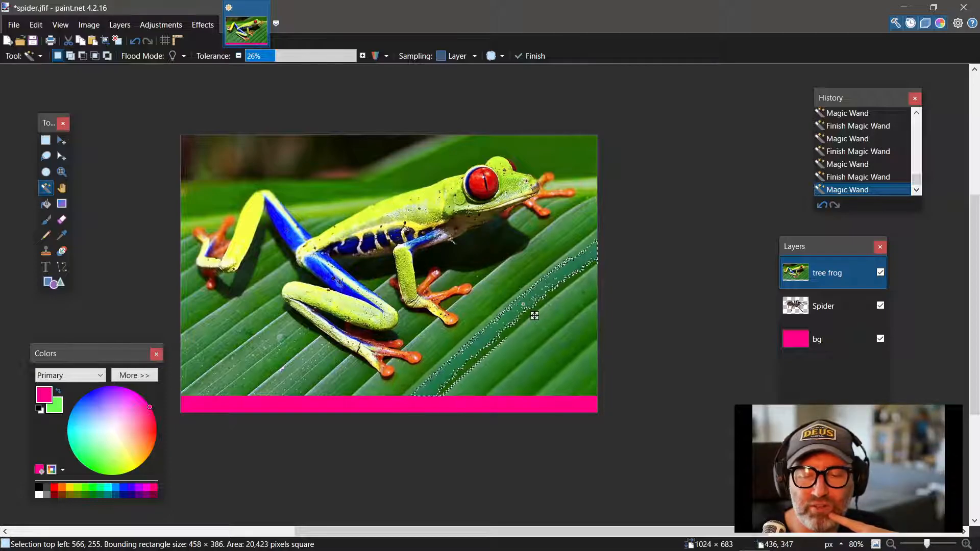
mouse_move(288, 68)
left_mouse_down()
mouse_move(296, 59)
mouse_move(280, 57)
mouse_move(290, 58)
left_mouse_up()
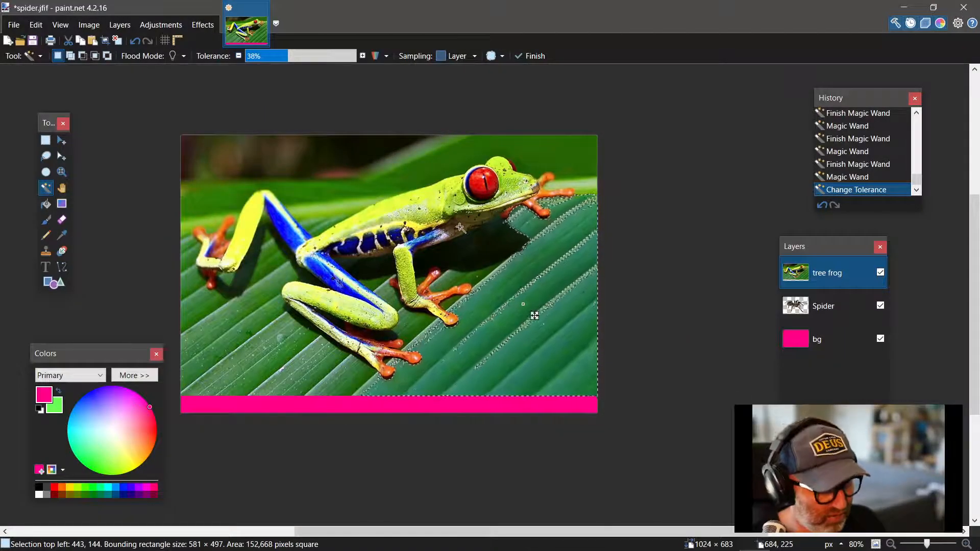
key("ctrl+d")
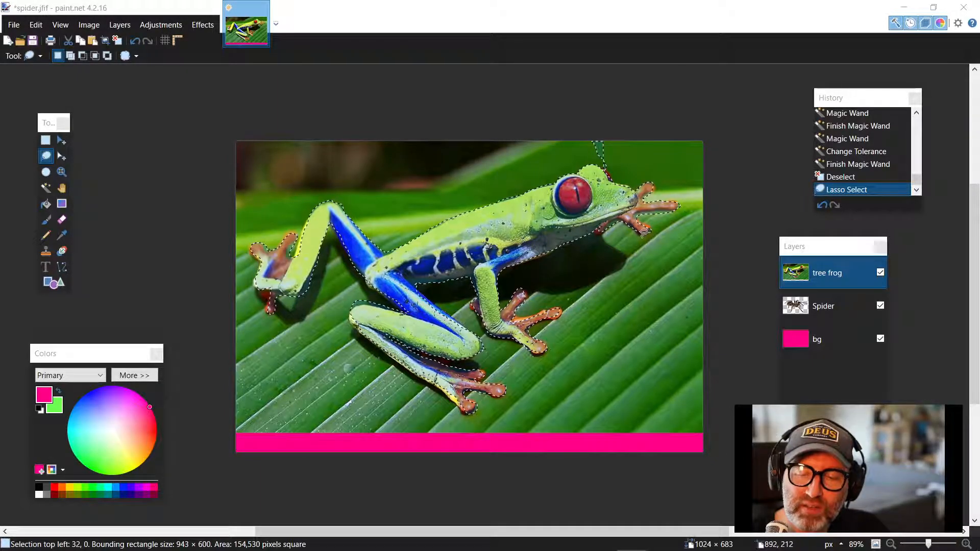
Step: Try erasing the lassoed frog from the tree frog layer and undo the erasure
left_click(719, 216)
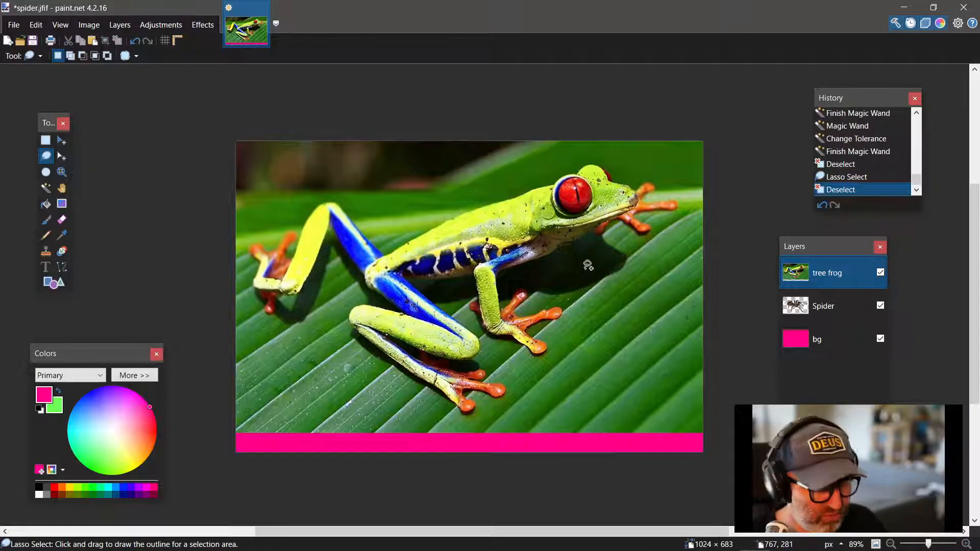
key("ctrl+z")
key("Delete")
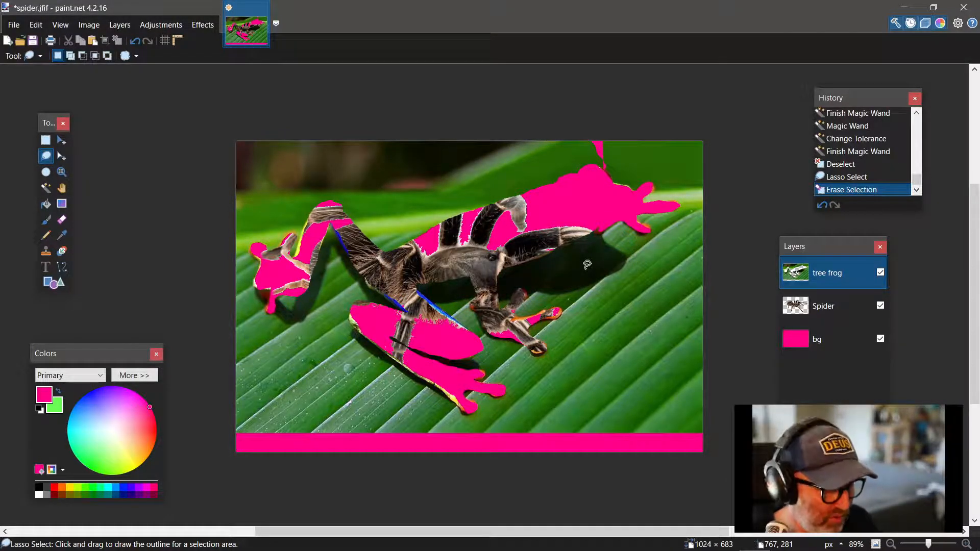
key("ctrl+z")
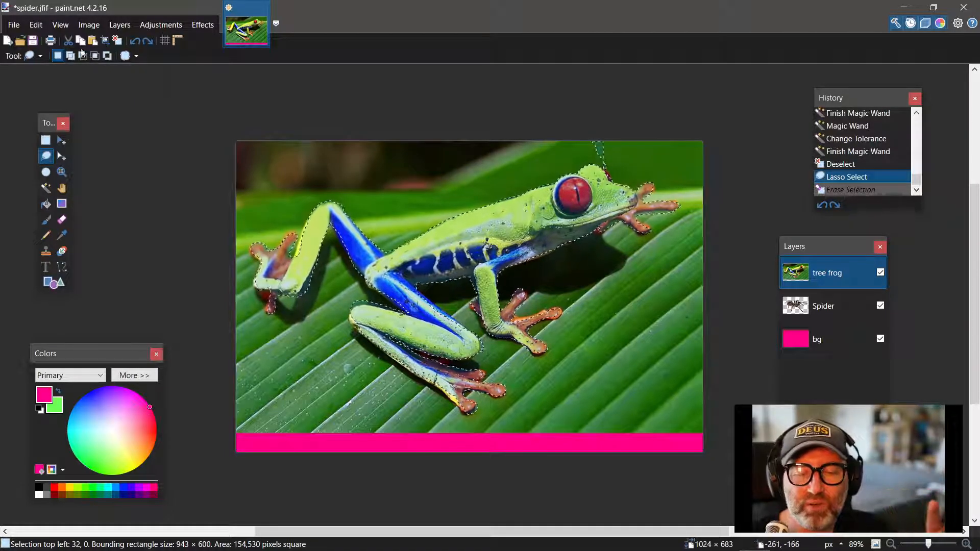
Step: Try copying the lassoed frog onto a new layer and undo the attempt
left_click(35, 28)
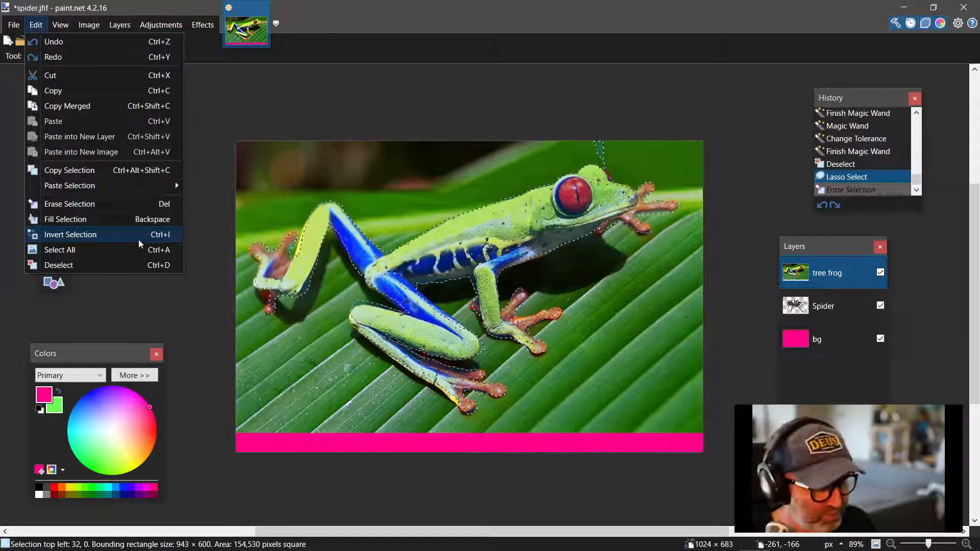
left_click(84, 92)
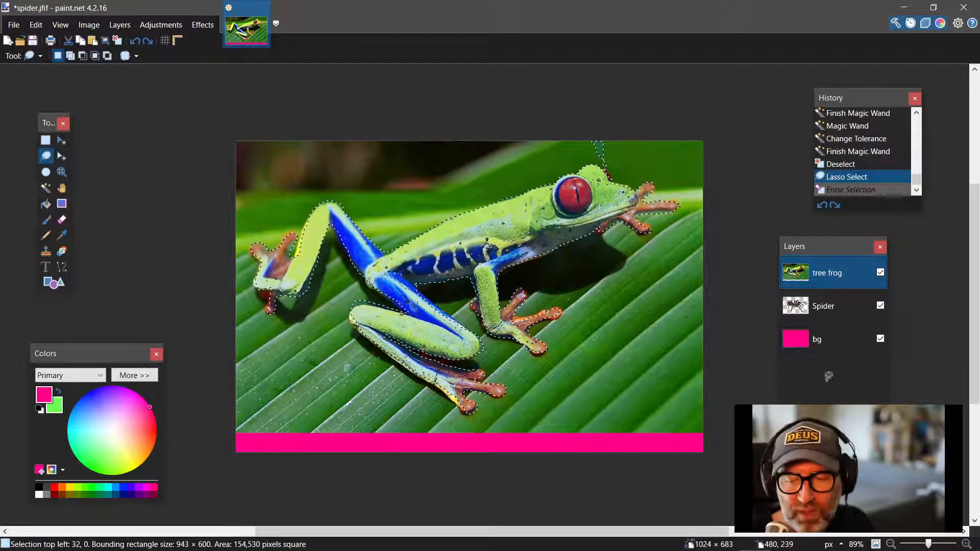
key("ctrl+shift+n")
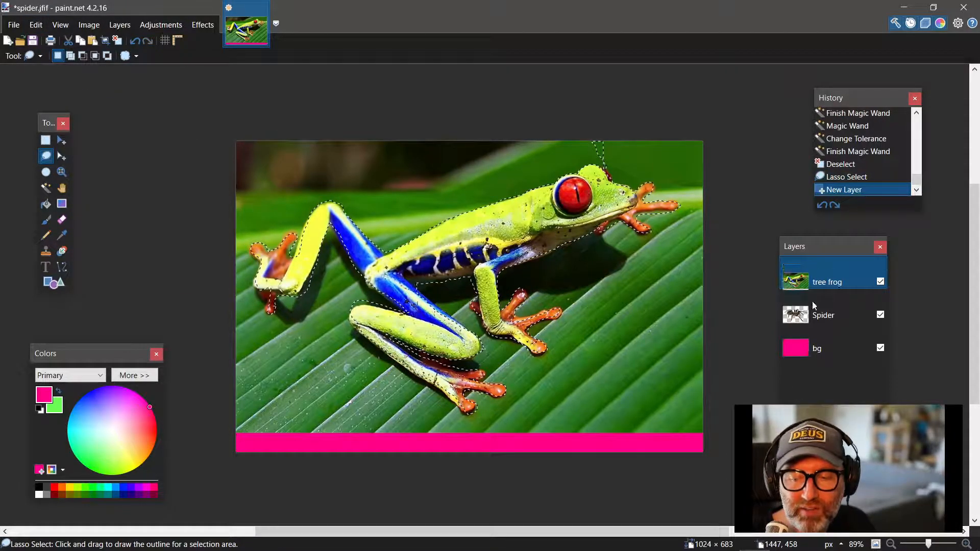
key("ctrl+v")
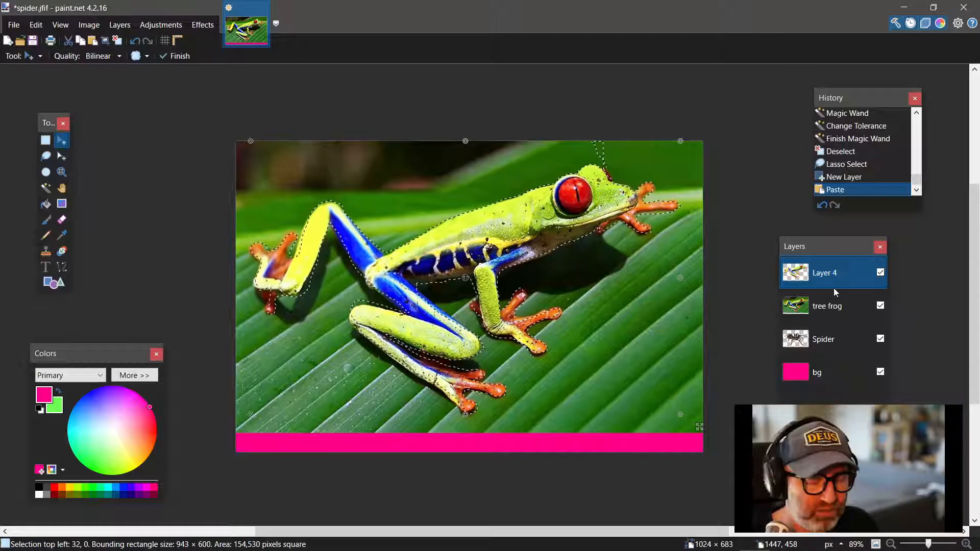
key("ctrl+z")
key("ctrl+z")
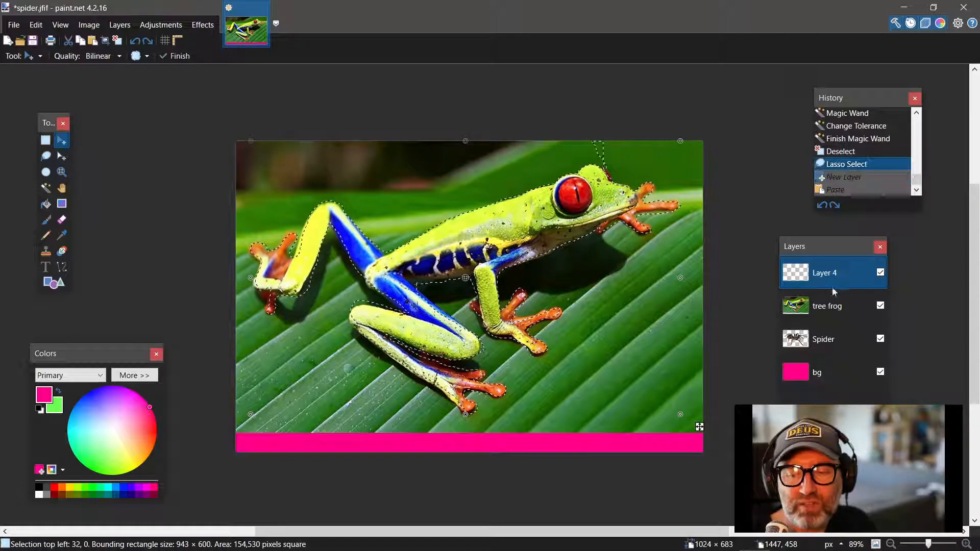
Step: Invert the frog selection and erase the leaf background from the tree frog layer
left_click(40, 26)
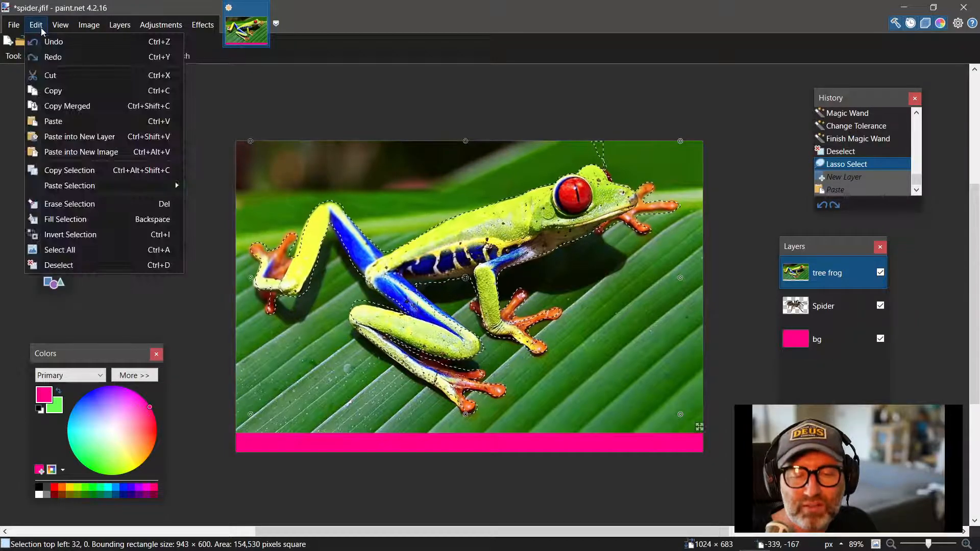
left_click(70, 236)
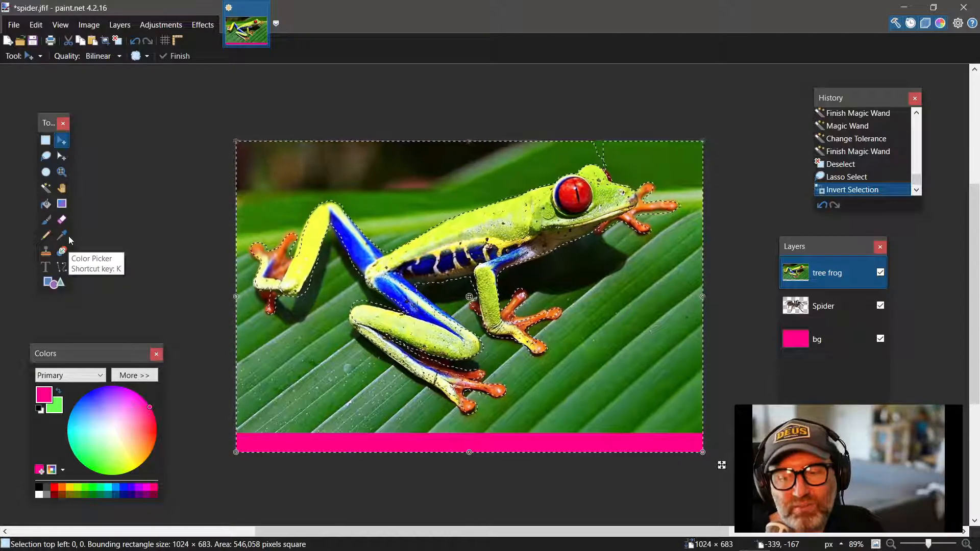
key("Delete")
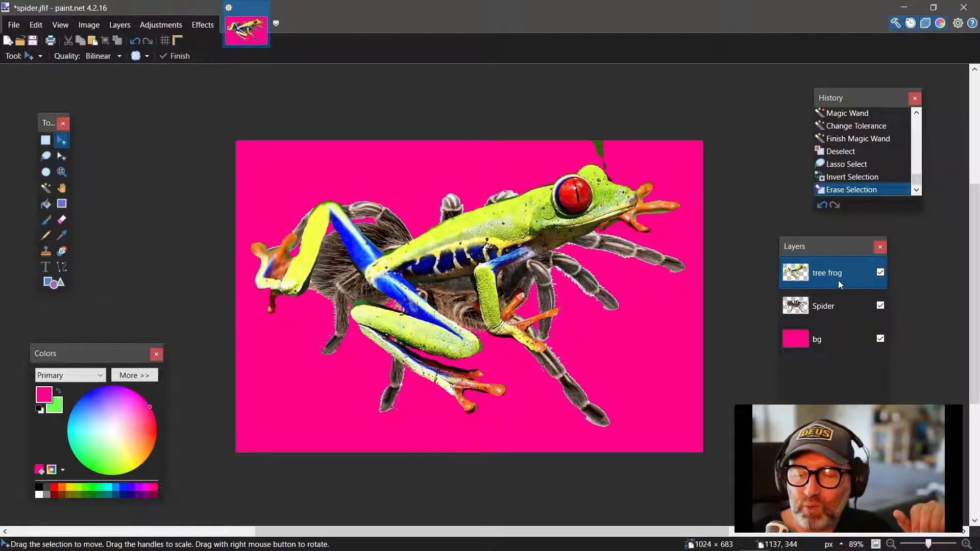
Step: Hide the Spider layer, then shift the whole tree frog layer about 16 px down and 4 px left and deselect
left_click(881, 306)
left_click(881, 307)
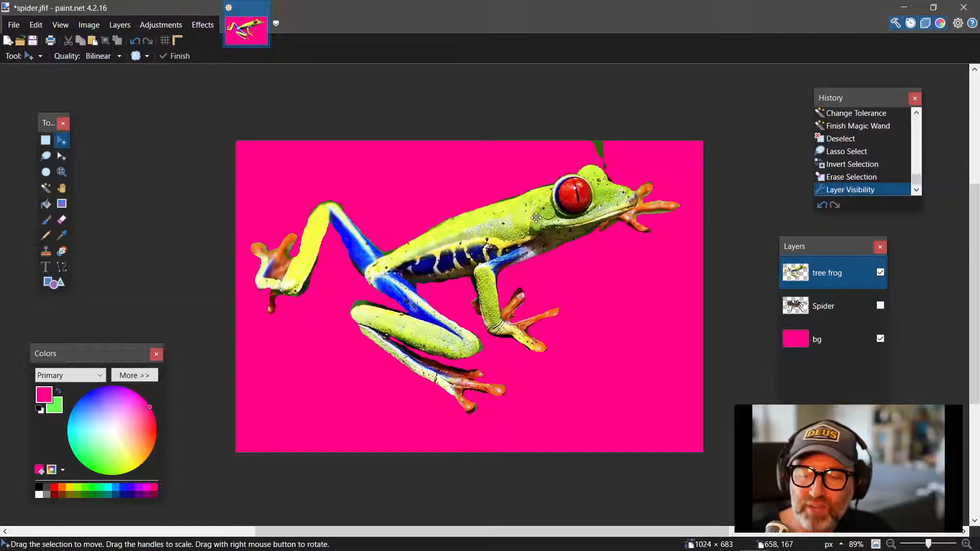
key("ctrl+a")
mouse_move(550, 188)
left_mouse_down()
mouse_move(532, 258)
mouse_move(550, 220)
mouse_move(566, 214)
mouse_move(565, 204)
mouse_move(544, 232)
mouse_move(564, 202)
mouse_move(551, 217)
mouse_move(550, 206)
left_mouse_up()
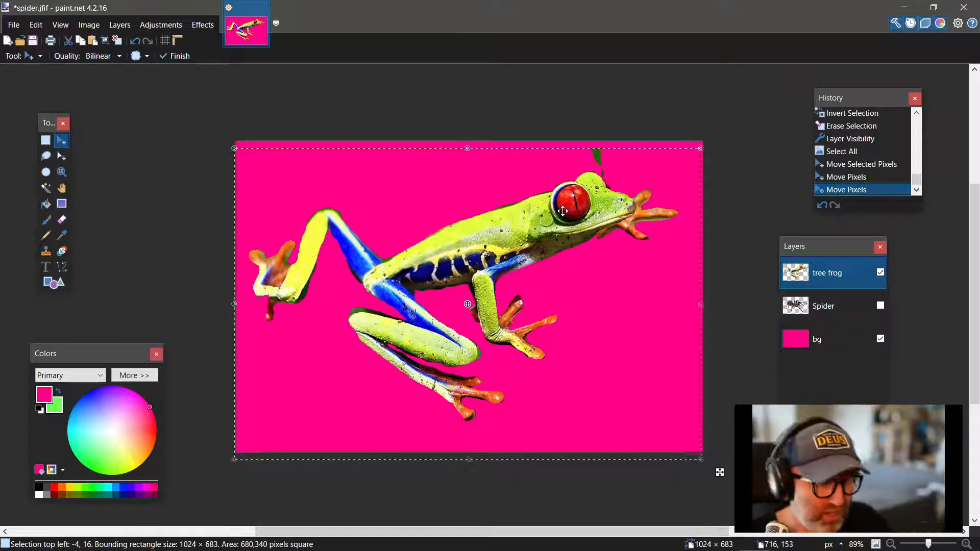
key("ctrl+d")
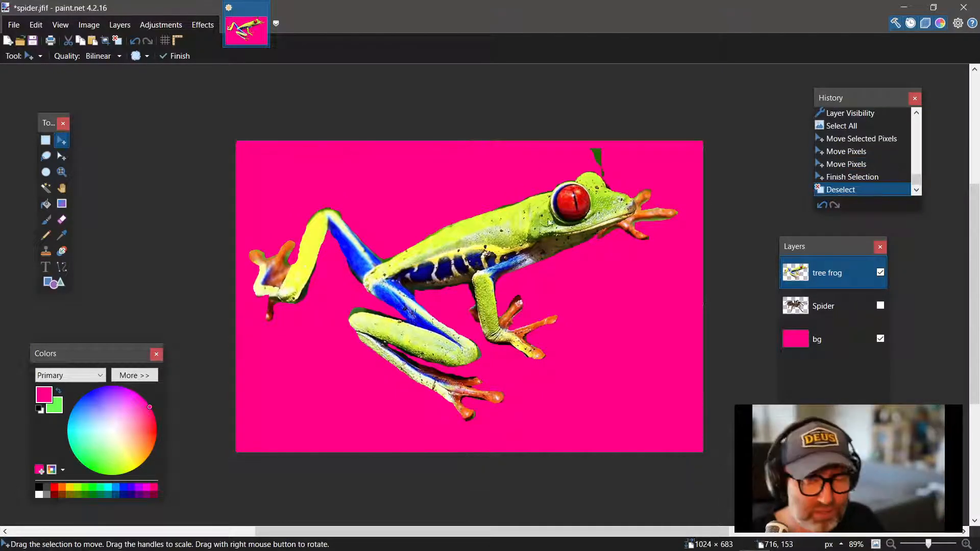
Step: Erase the leftover leaf bits above the frog's head and around its legs with a 20 px Eraser
left_click(61, 219)
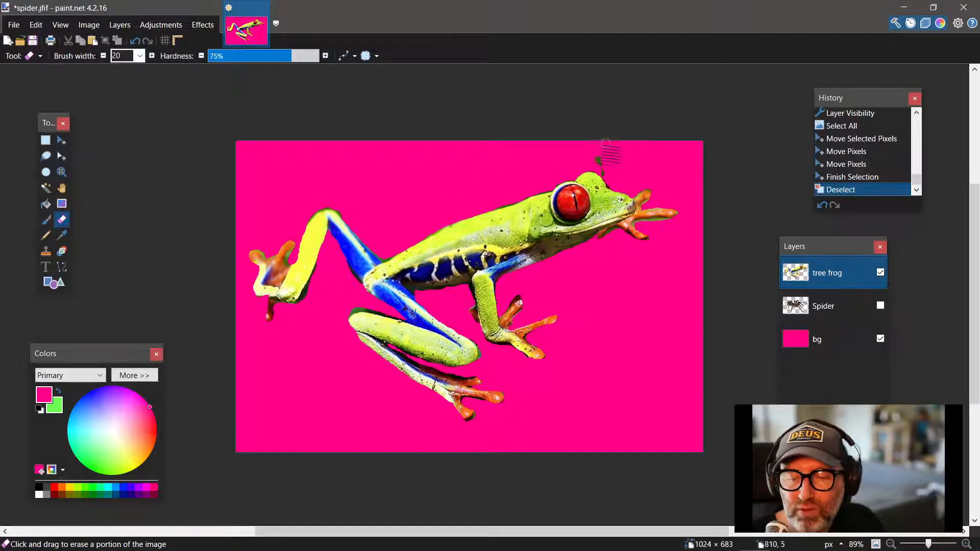
left_click_drag(602, 166, 620, 194)
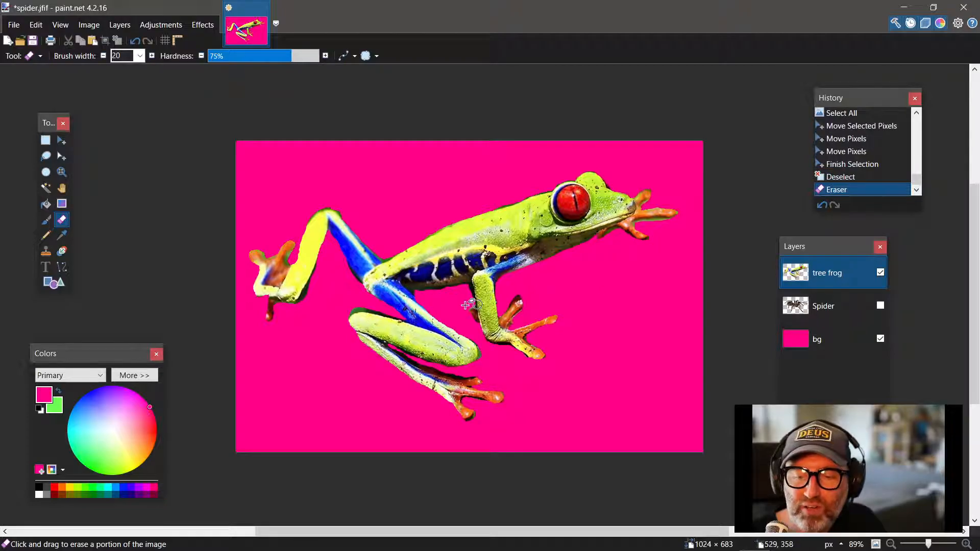
left_click(465, 303)
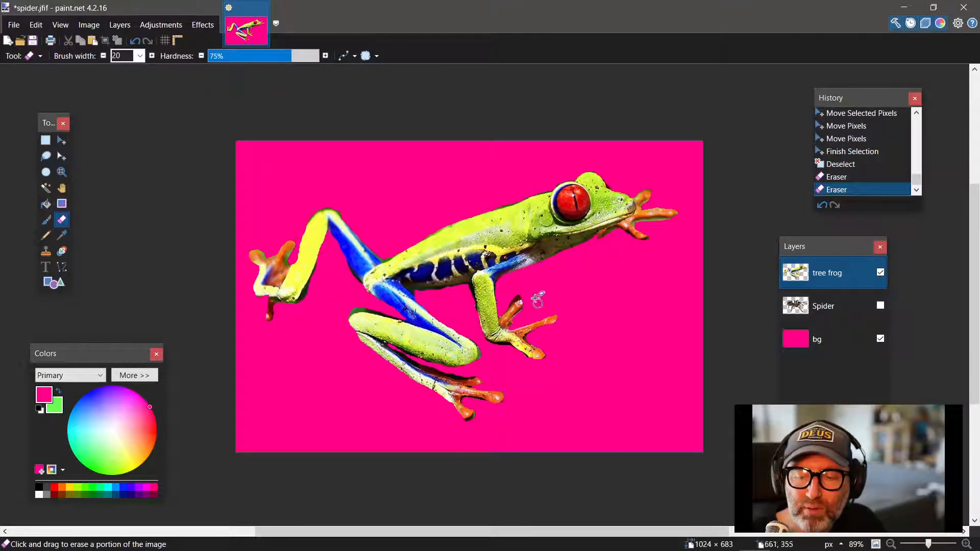
left_click_drag(514, 292, 541, 301)
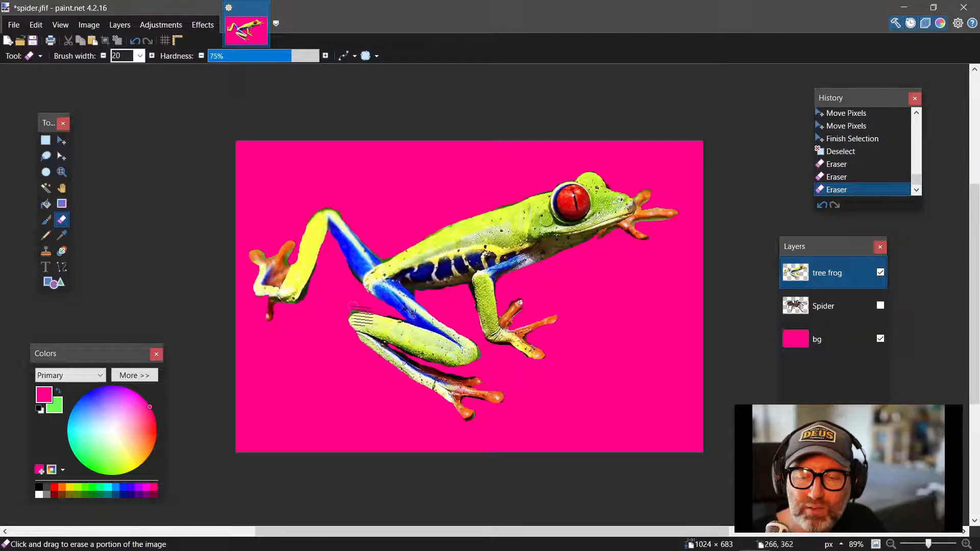
mouse_move(349, 310)
left_mouse_down()
mouse_move(327, 315)
mouse_move(358, 305)
left_mouse_up()
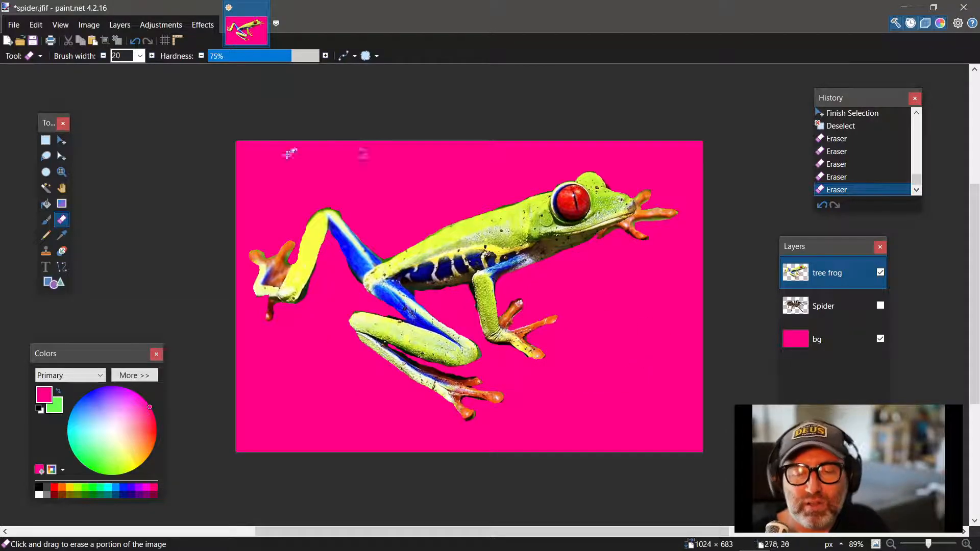
Step: Select nearly the whole tree frog layer with a rectangle and mirror the frog horizontally, narrowing the selection to about 685 px wide
left_click(47, 141)
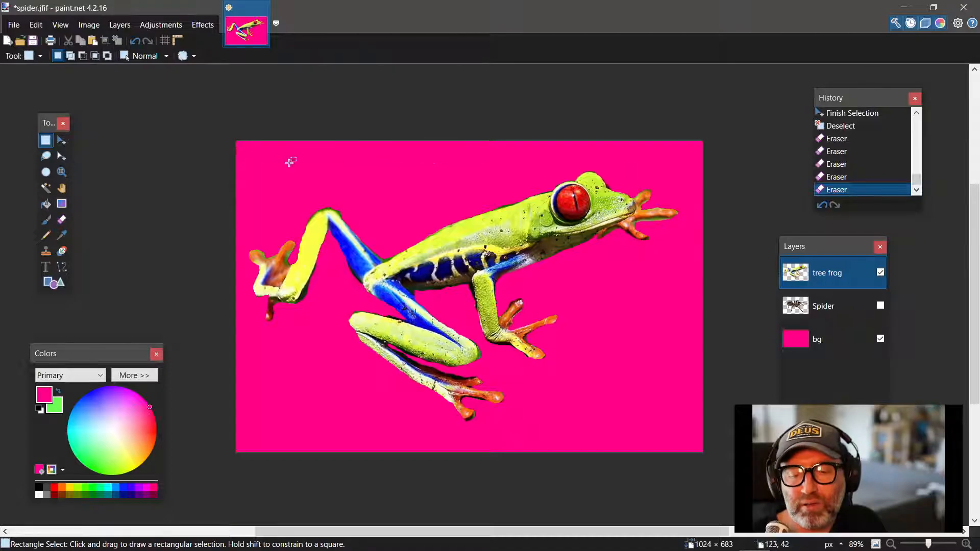
left_click_drag(237, 141, 373, 408)
left_click_drag(500, 430, 706, 445)
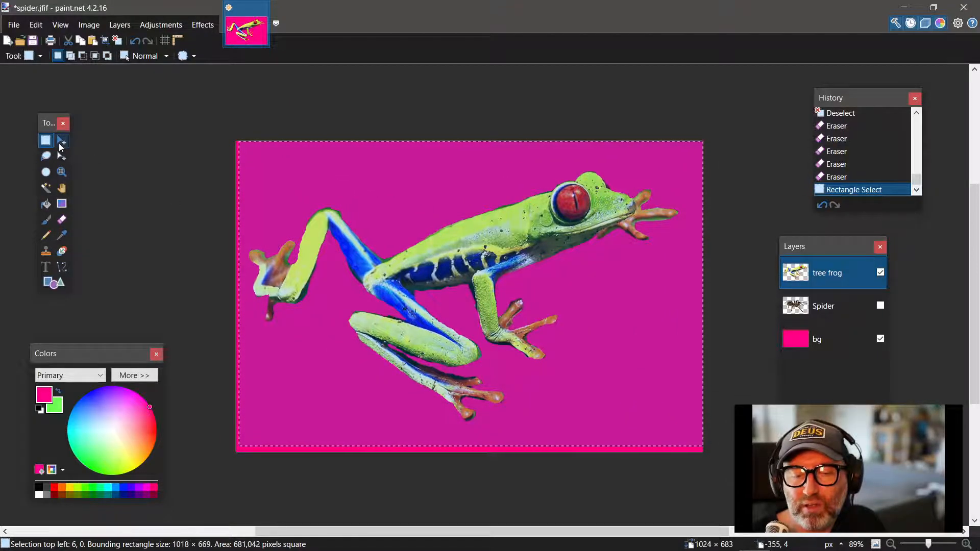
left_click(61, 142)
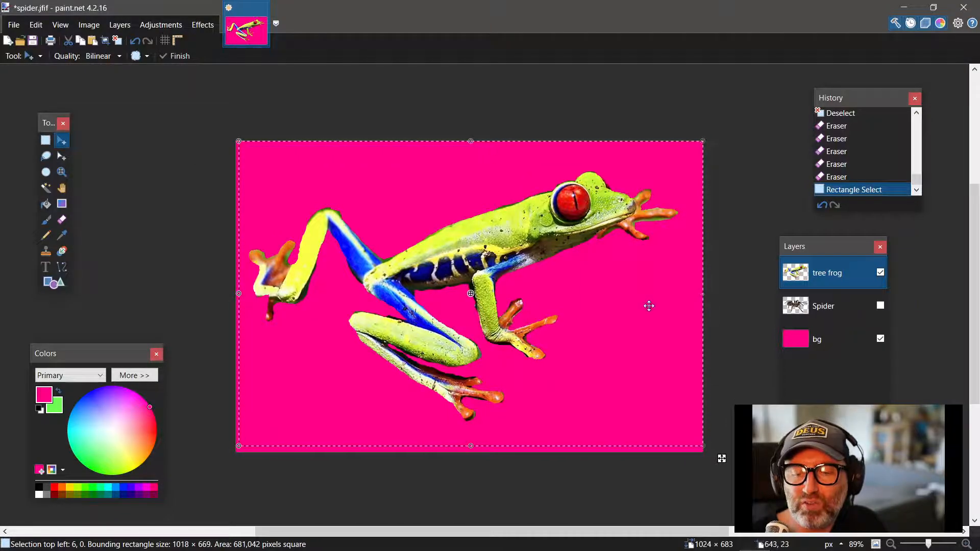
left_click_drag(707, 300, 88, 280)
left_click_drag(177, 286, 264, 291)
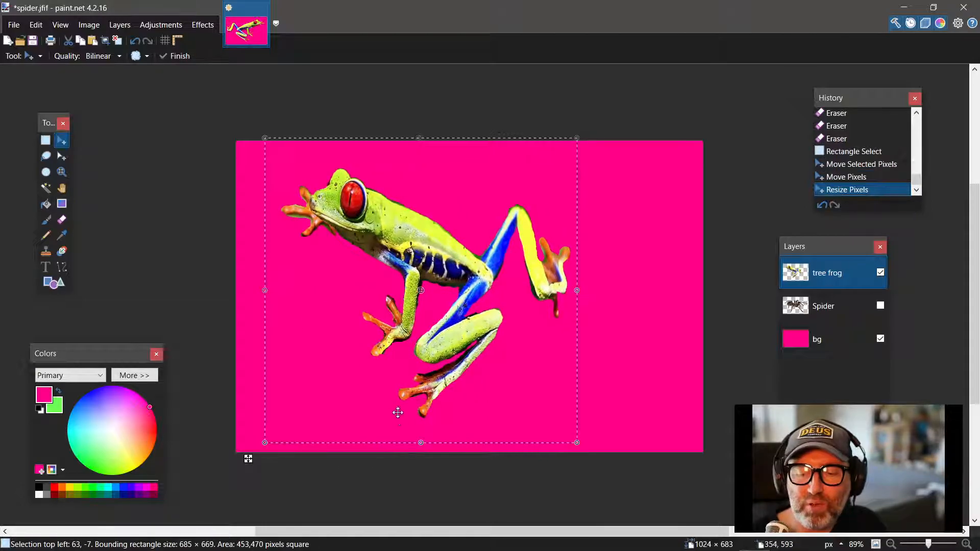
Step: Scale the mirrored frog selection down to about 506 × 389 px and move it to the right side of the canvas
mouse_move(422, 441)
left_mouse_down()
mouse_move(435, 218)
mouse_move(421, 422)
left_mouse_up()
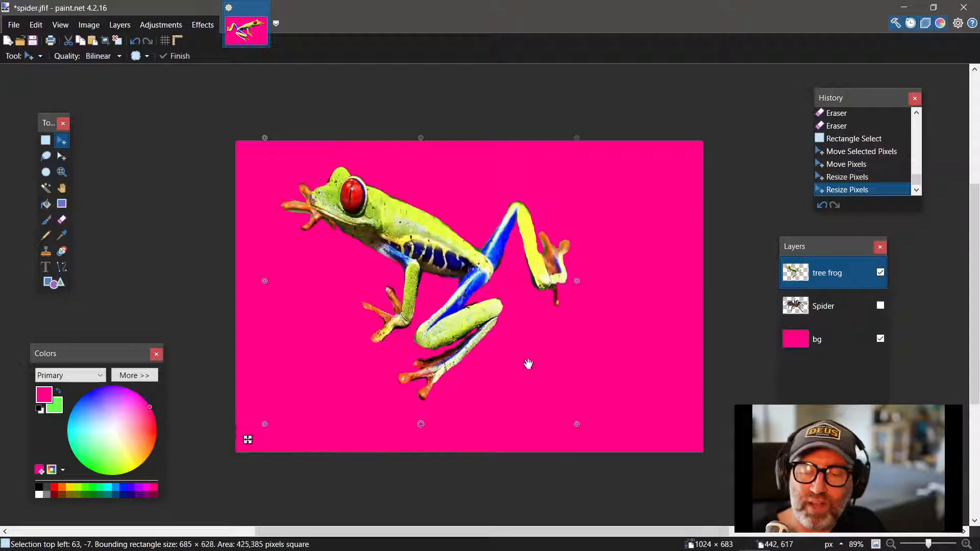
left_click_drag(576, 280, 634, 291)
left_click_drag(633, 138, 495, 248)
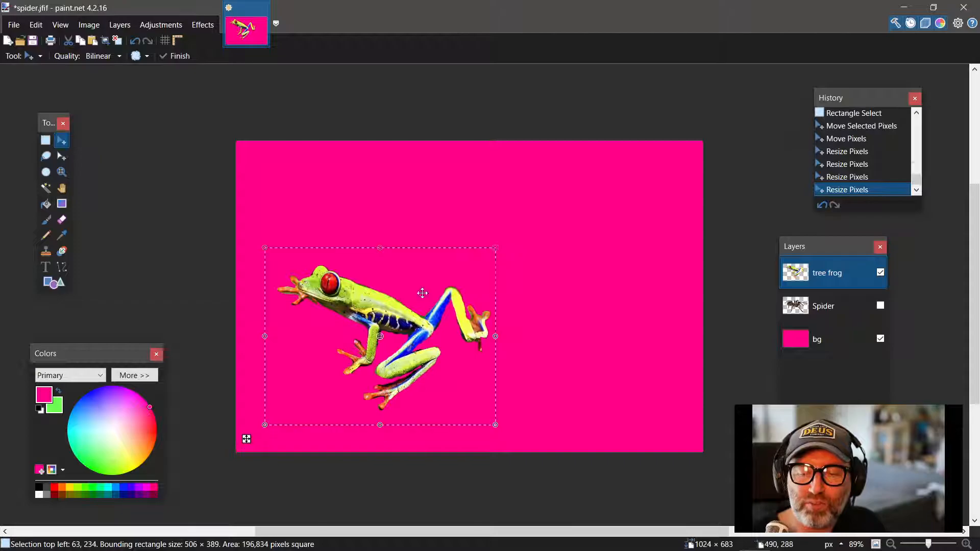
left_click_drag(398, 316, 629, 288)
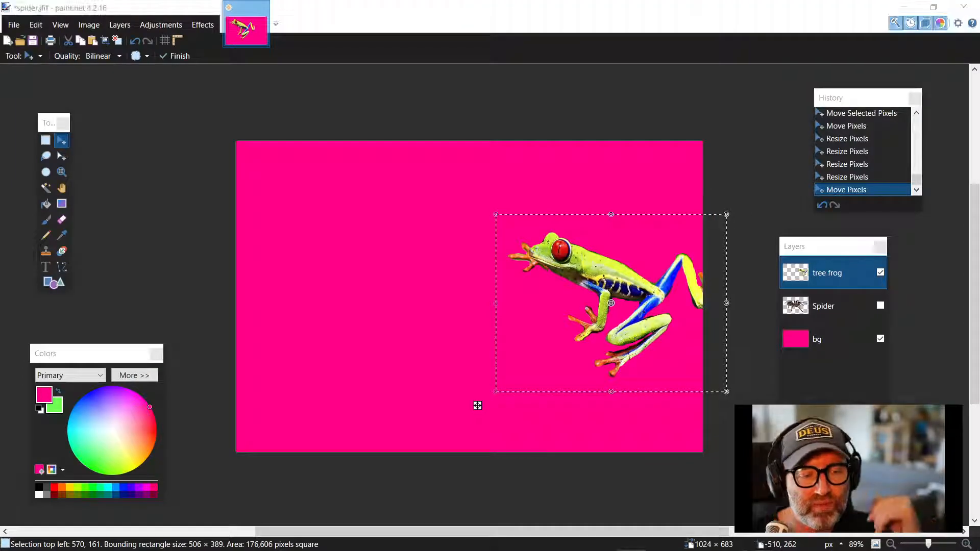
Step: Bring back the layer list and make the Spider layer visible
left_click(806, 295)
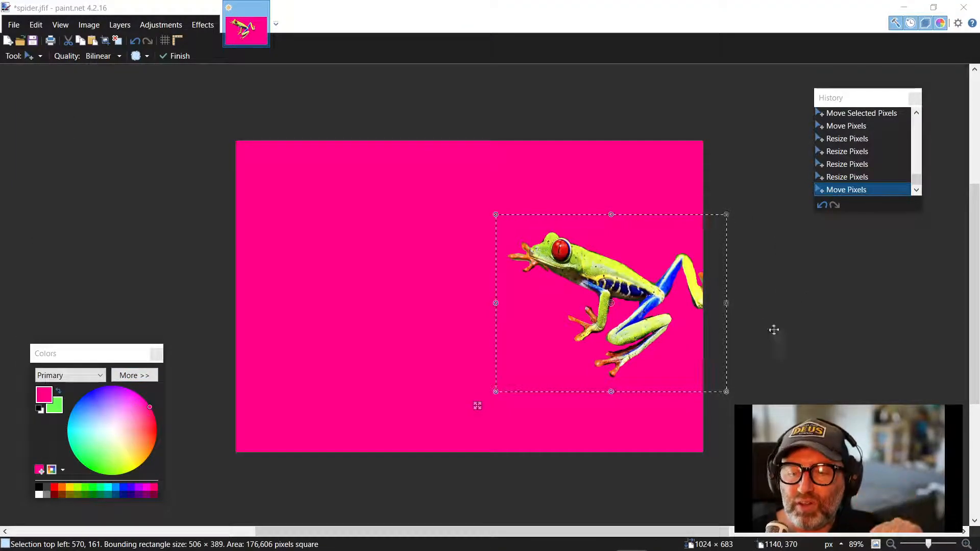
left_click(895, 23)
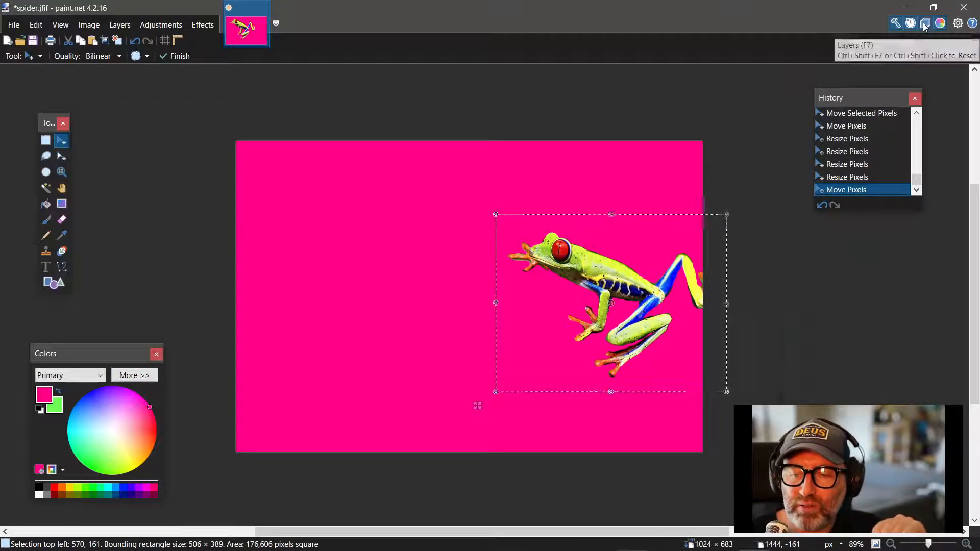
left_click(924, 23)
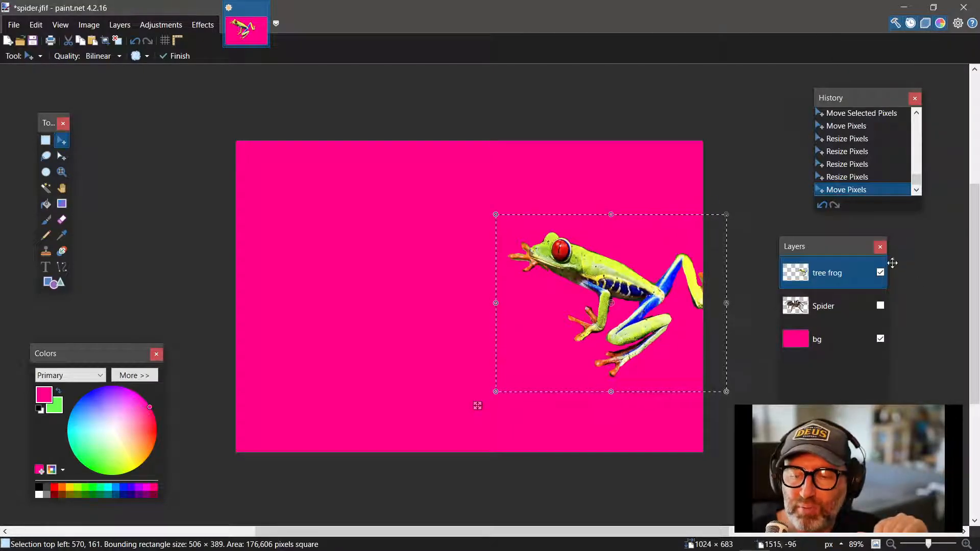
left_click(881, 306)
left_click(881, 307)
left_click(880, 306)
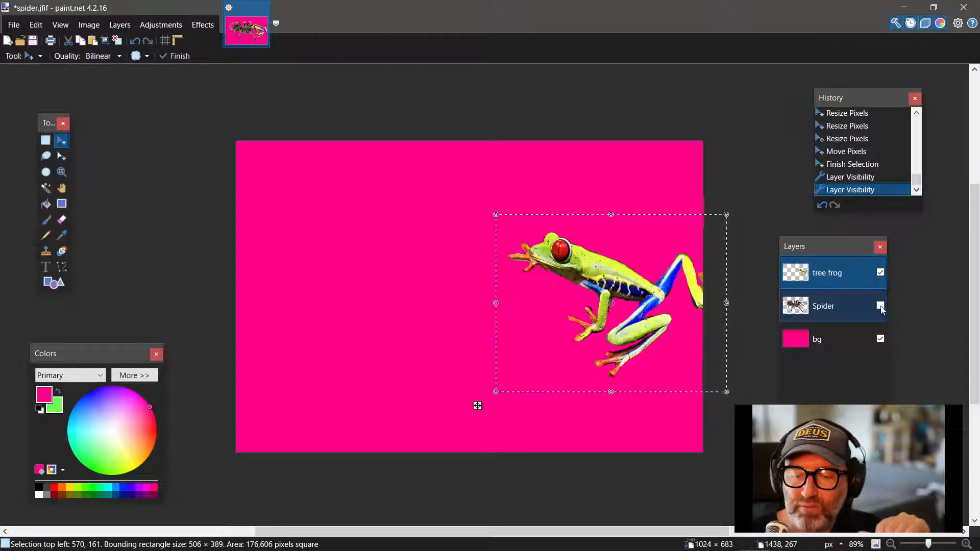
left_click(880, 306)
left_click(880, 306)
left_click(880, 307)
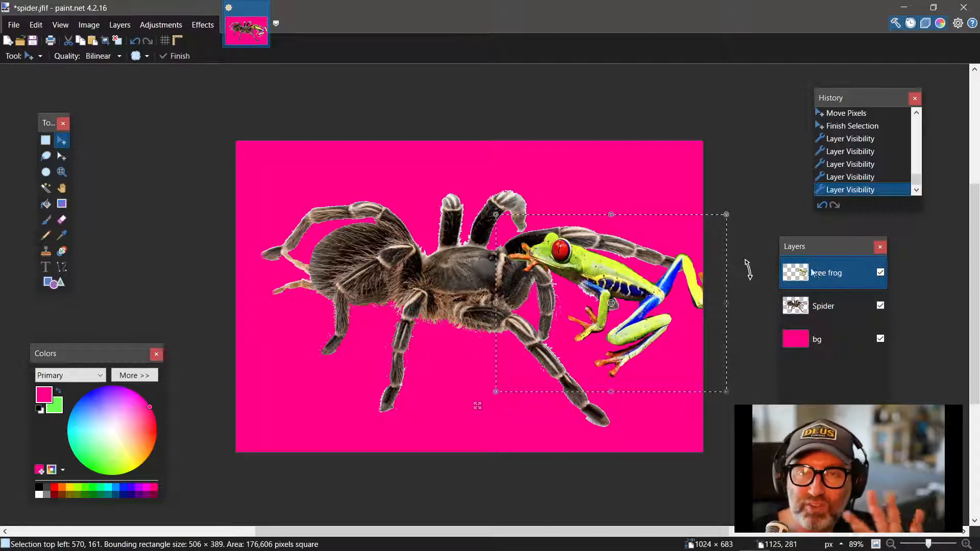
Step: Select the spider on its own layer with a rectangle and shrink the selection to about 593 × 485 px
left_click(819, 307)
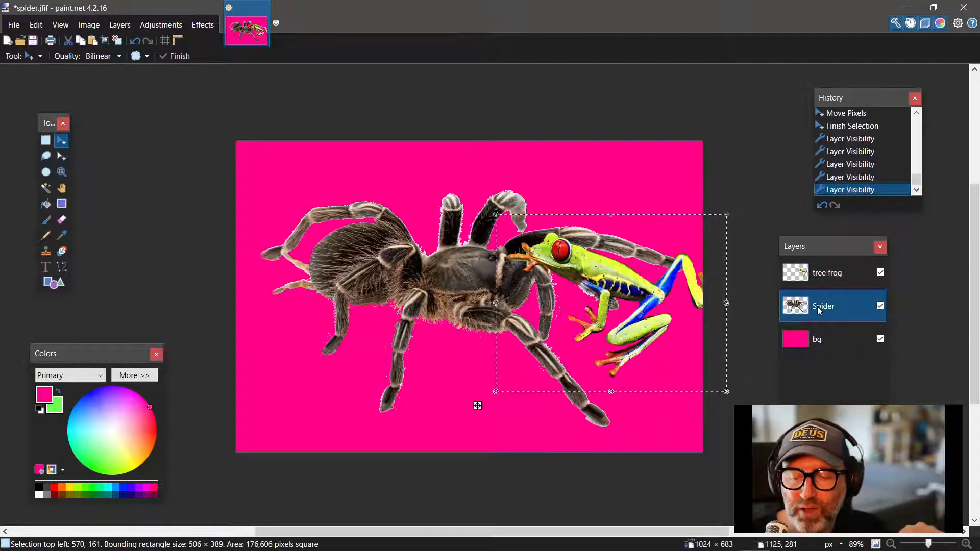
left_click(44, 141)
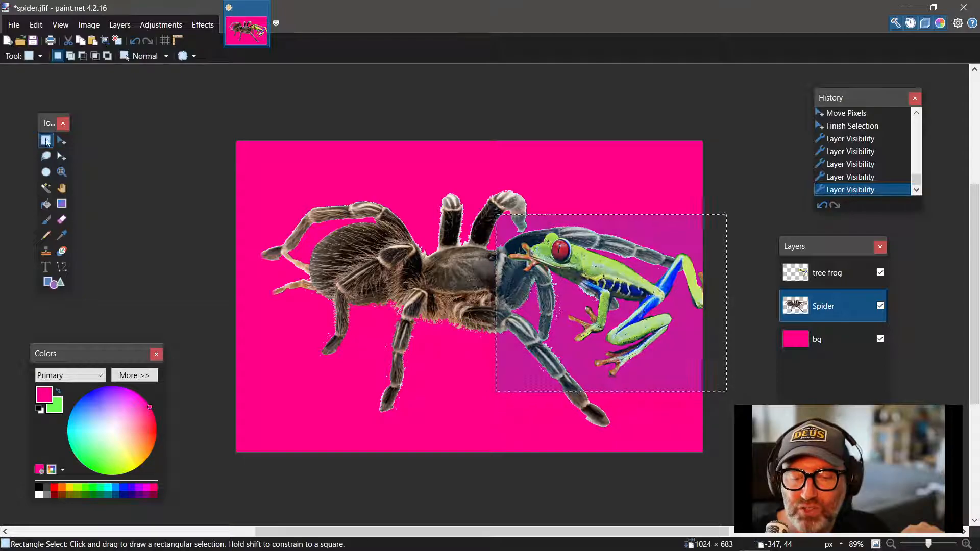
left_click_drag(246, 166, 519, 419)
left_click_drag(600, 442, 704, 462)
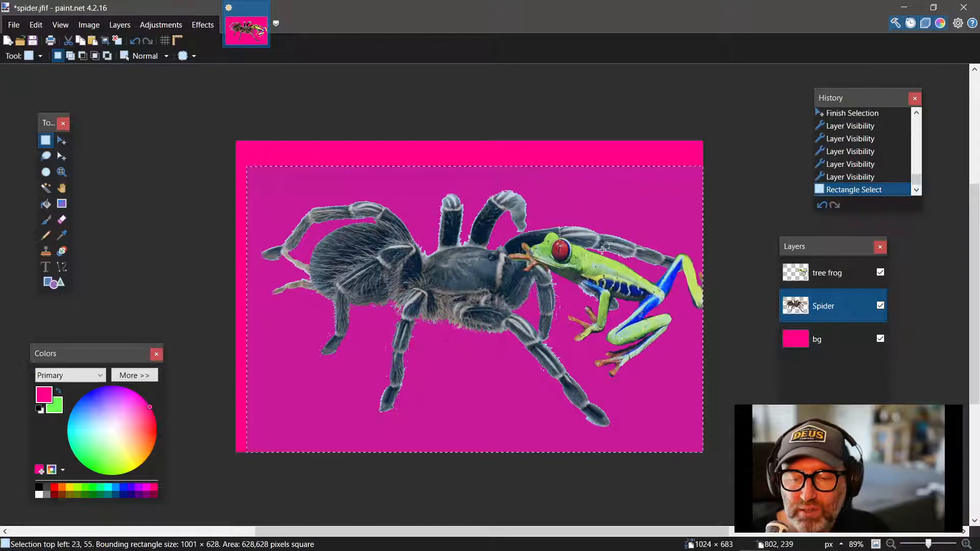
left_click(62, 141)
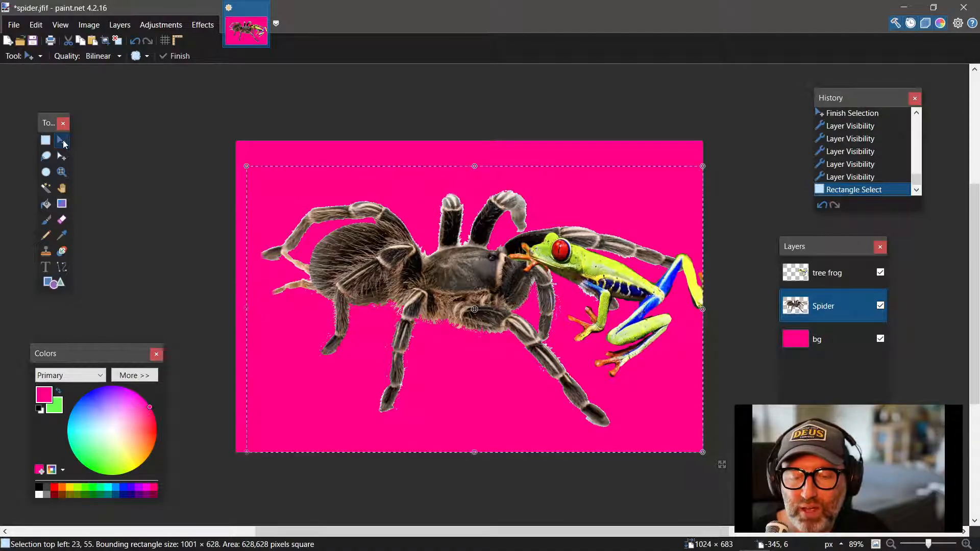
left_click_drag(703, 309, 513, 309)
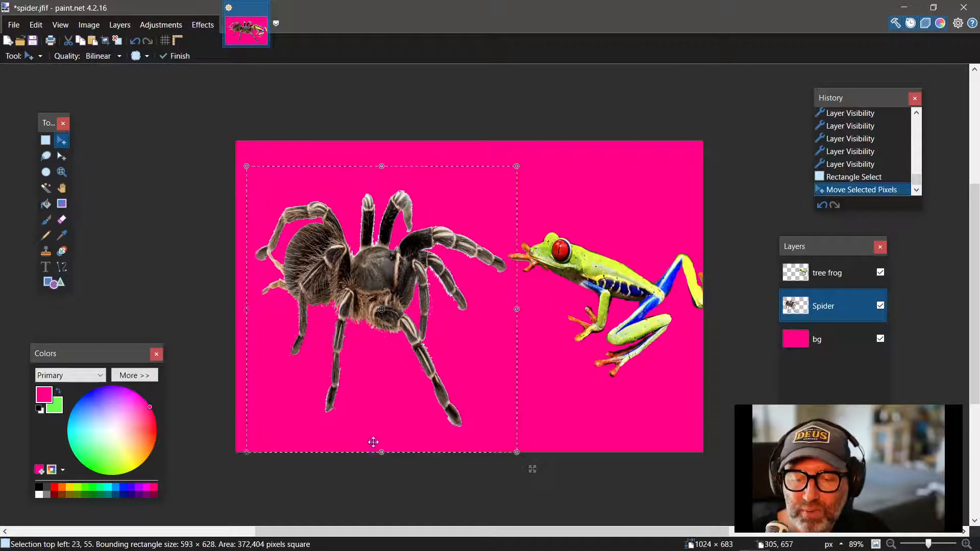
left_click_drag(378, 451, 375, 387)
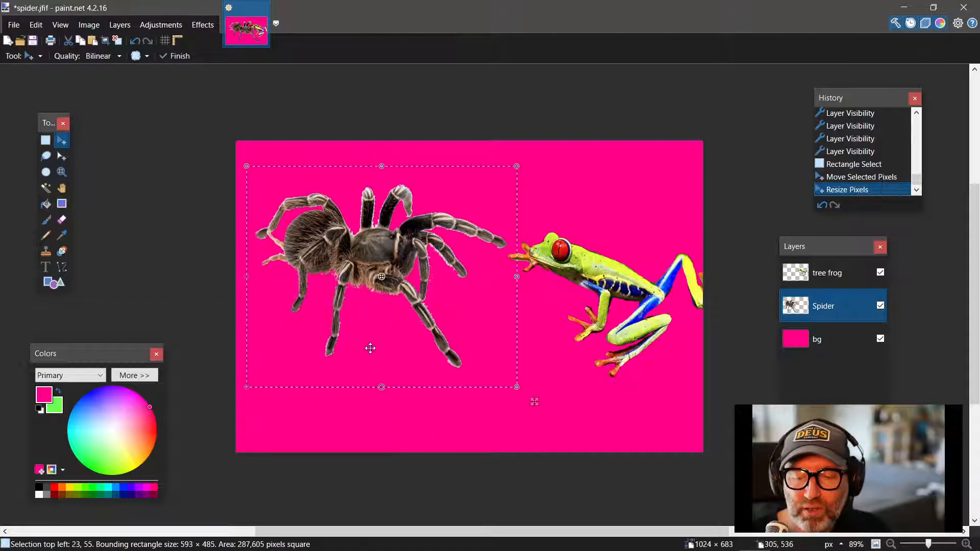
Step: Rotate the spider about 27° counter-clockwise, position it in the canvas's left half facing the frog, and deselect
left_click_drag(356, 248, 355, 292)
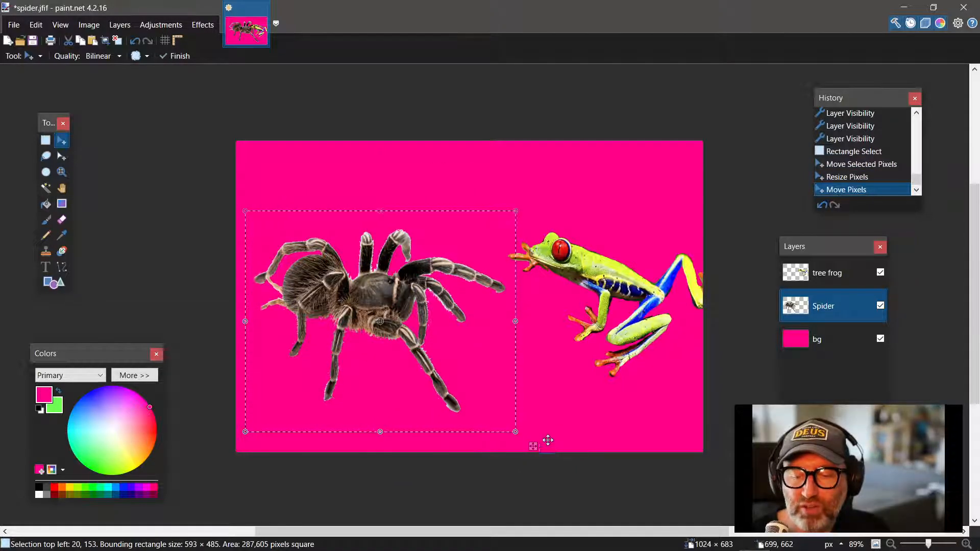
left_click_drag(521, 435, 548, 357)
left_click_drag(411, 338, 427, 312)
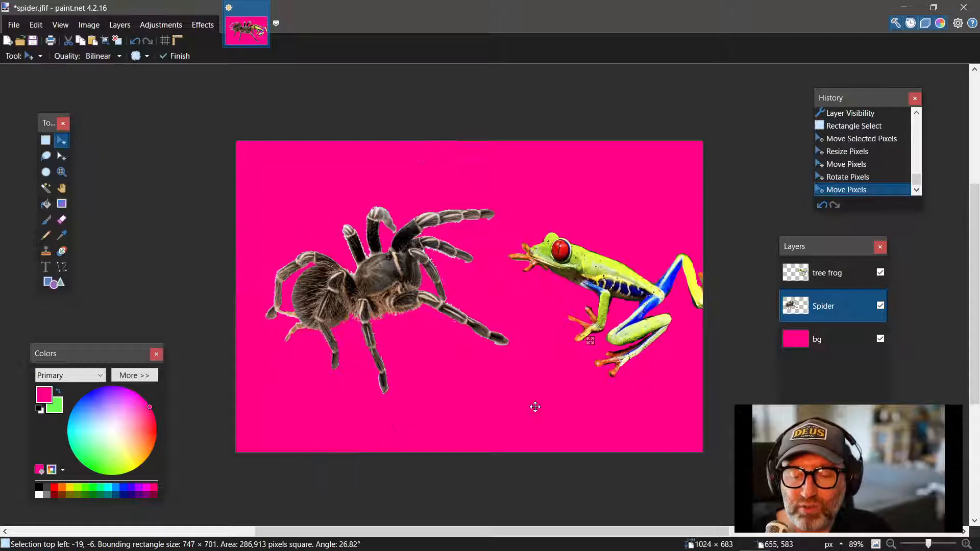
left_click(35, 25)
left_click(63, 265)
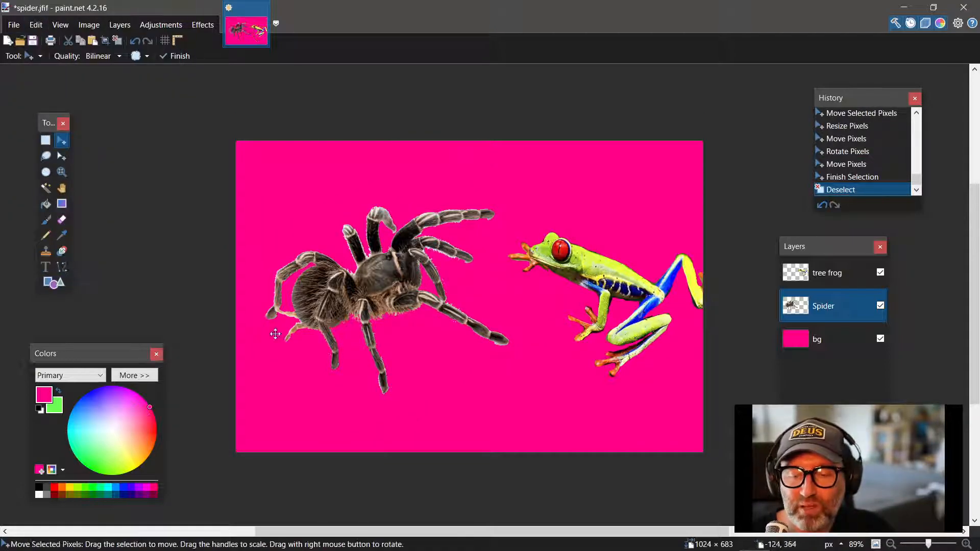
Step: Select the whole tree frog layer, shift the frog about 22 px left towards the spider, and deselect
left_click(823, 275)
mouse_move(631, 287)
left_mouse_down()
mouse_move(606, 288)
mouse_move(621, 287)
left_mouse_up()
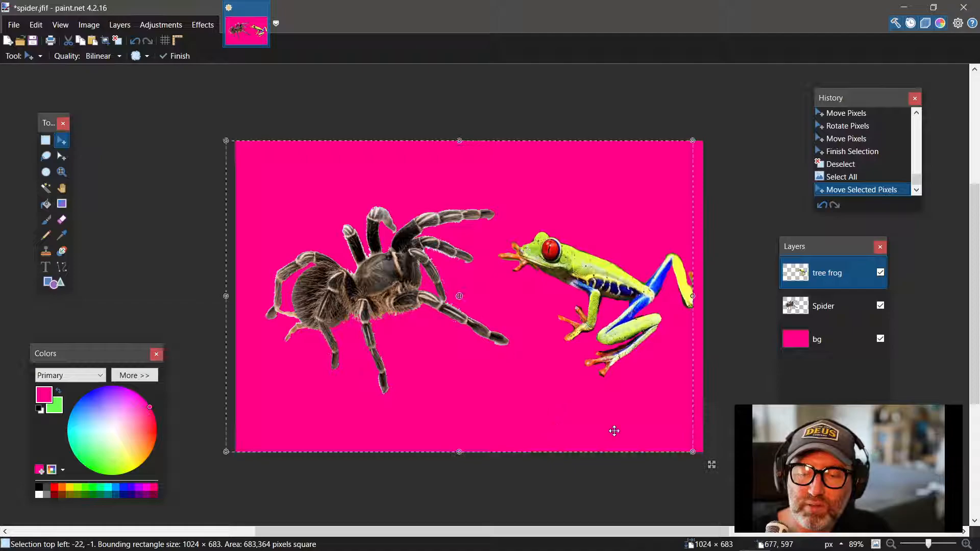
left_click(36, 25)
left_click(79, 265)
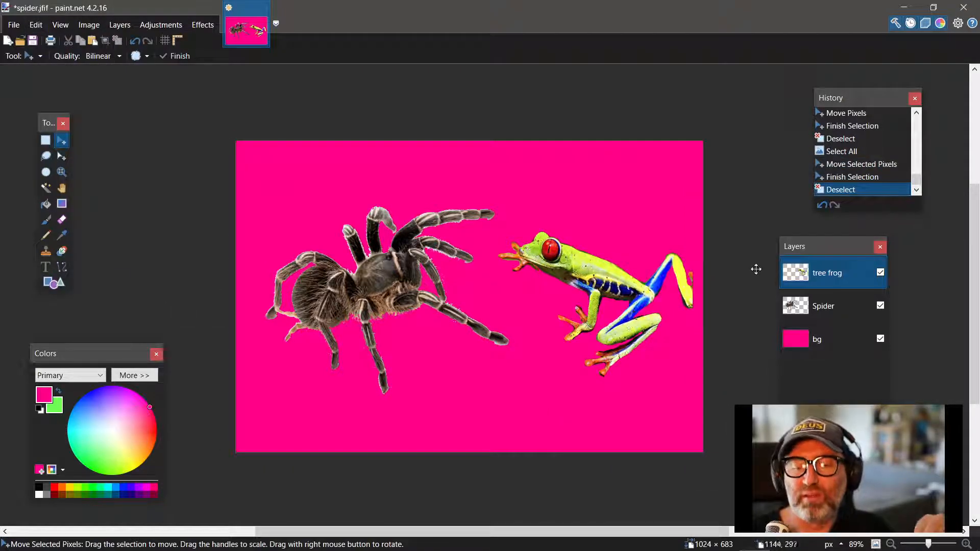